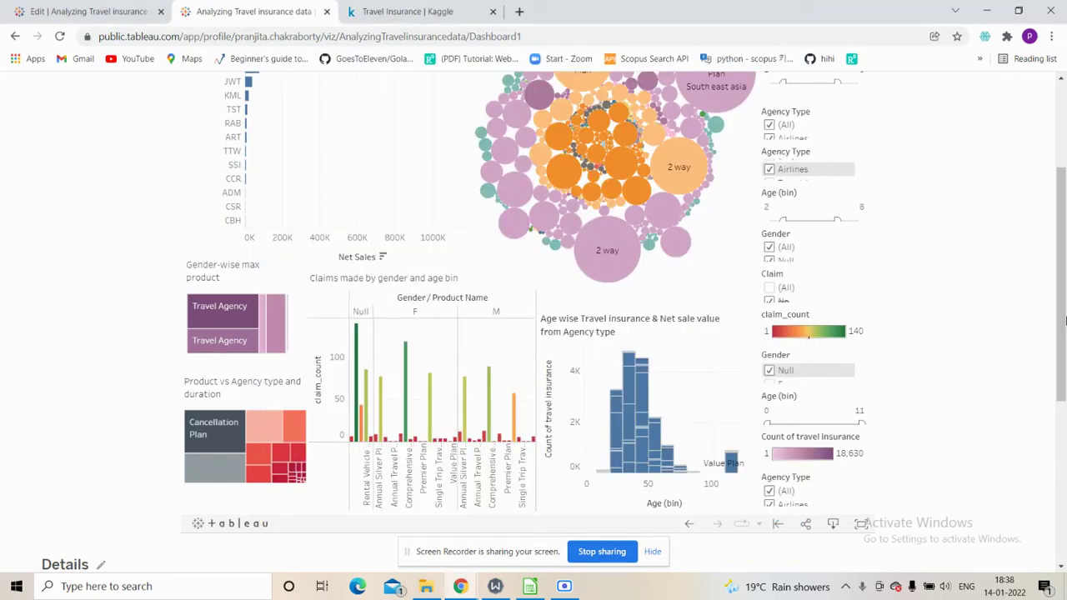
Review the 'Analyzing Travel insurance data' dashboard page, then switch to travel insurance.csv in LibreOffice Calc
scroll(988, 391, up, 2)
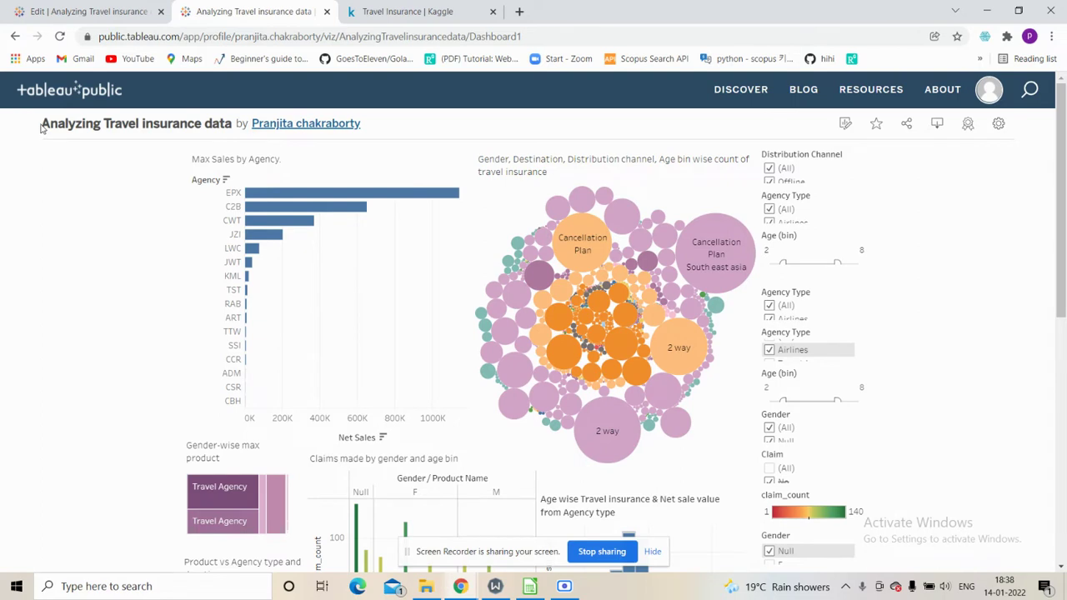
drag(41, 125, 232, 137)
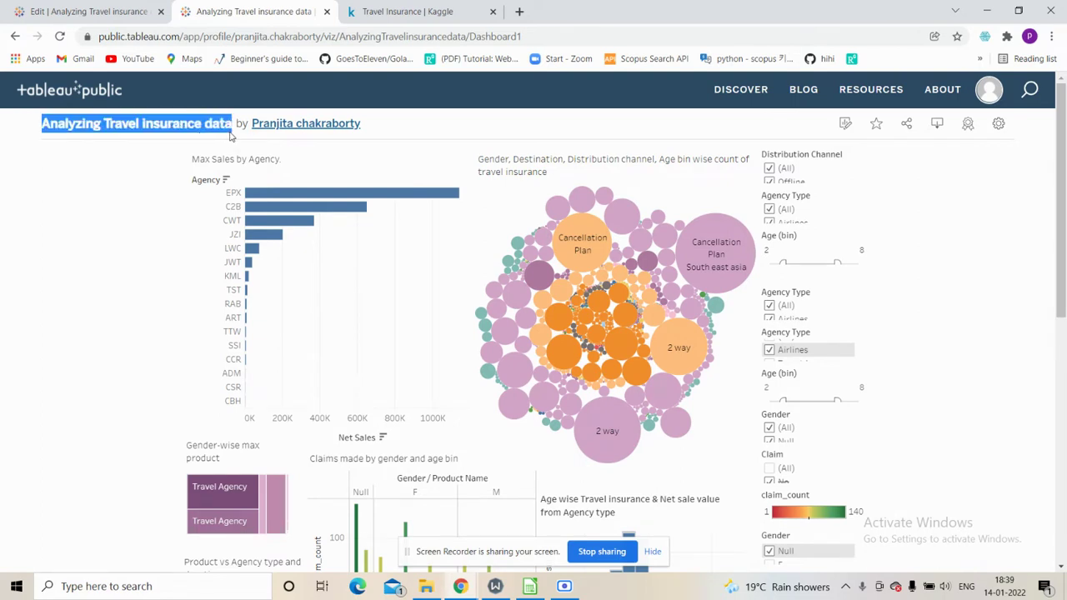
click(82, 229)
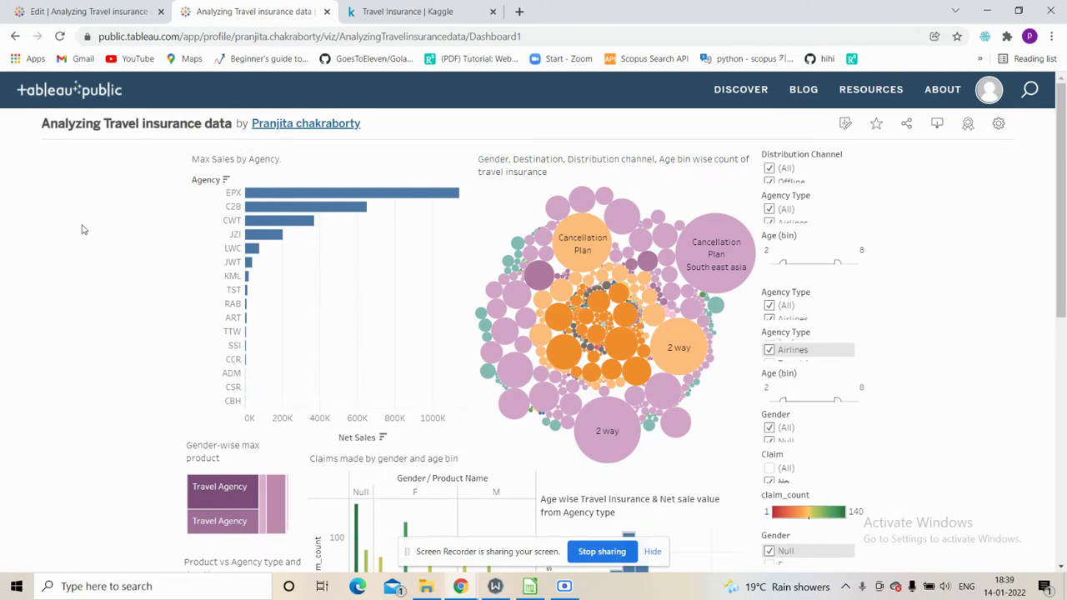
drag(1062, 246, 1062, 483)
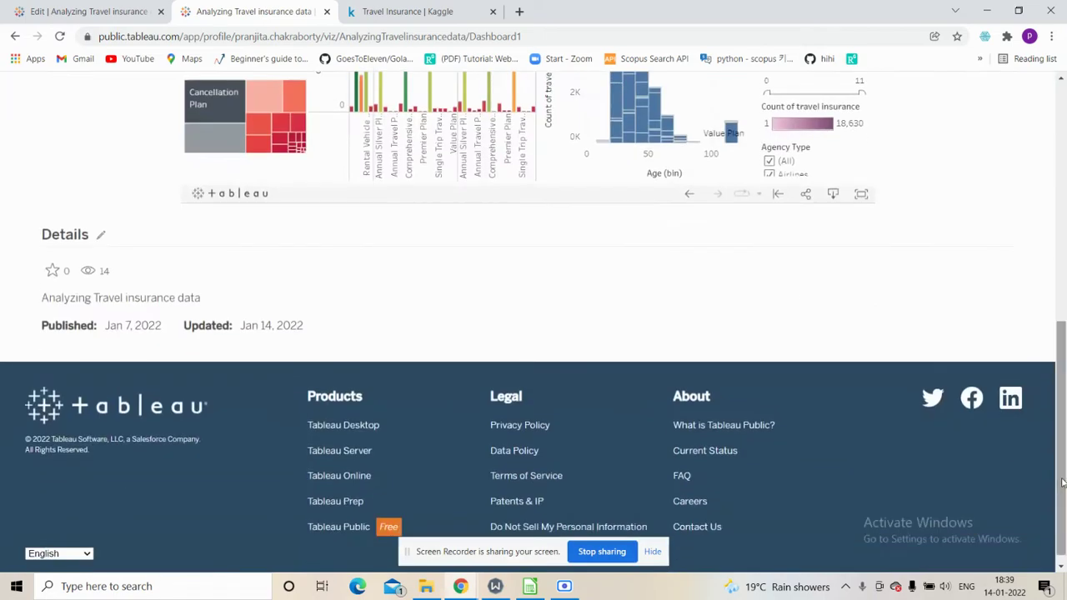
click(540, 589)
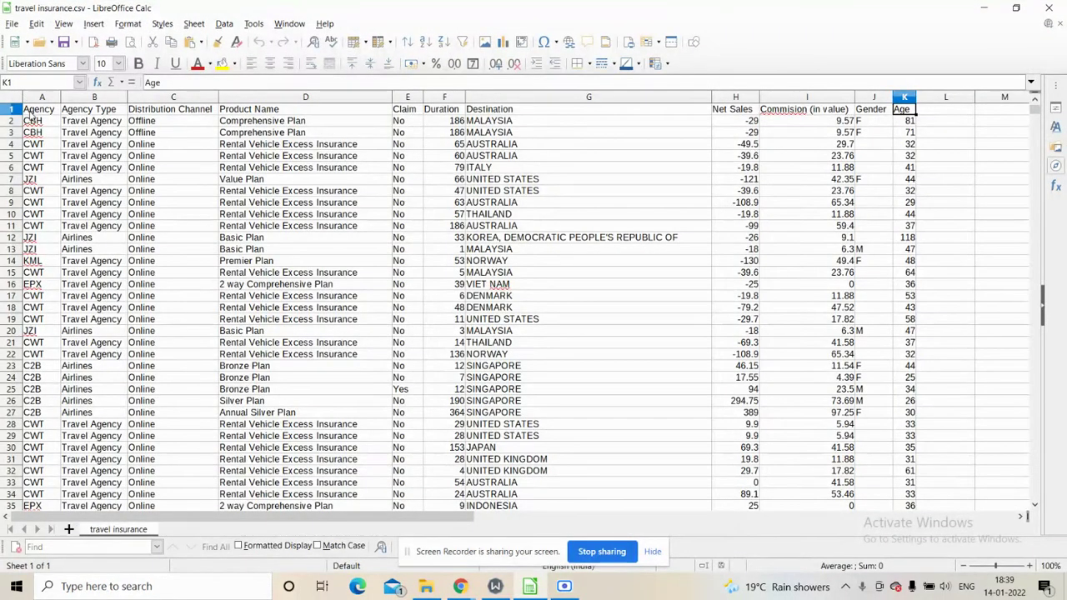
Inspect headings A1–F1: Agency, Agency Type, Distribution Channel, Product Name, Claim, Duration
click(30, 113)
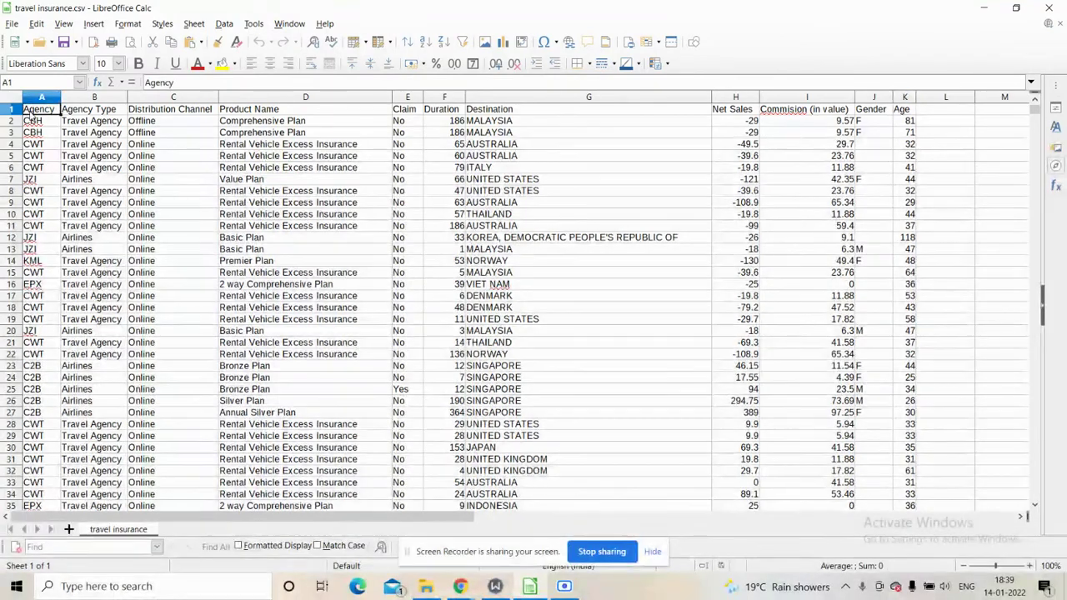
click(90, 116)
click(193, 116)
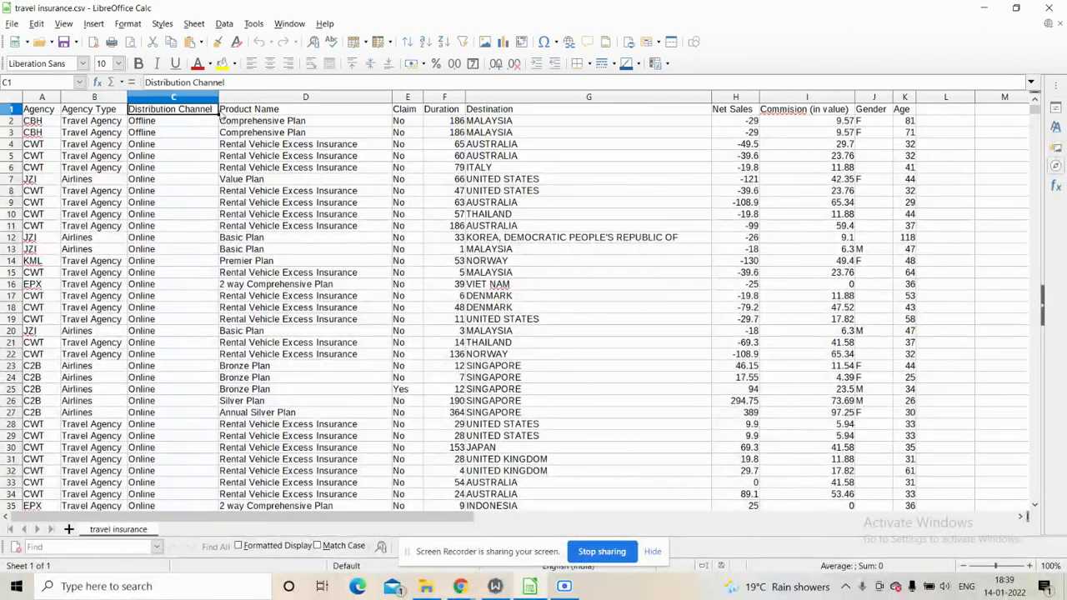
click(223, 116)
click(409, 114)
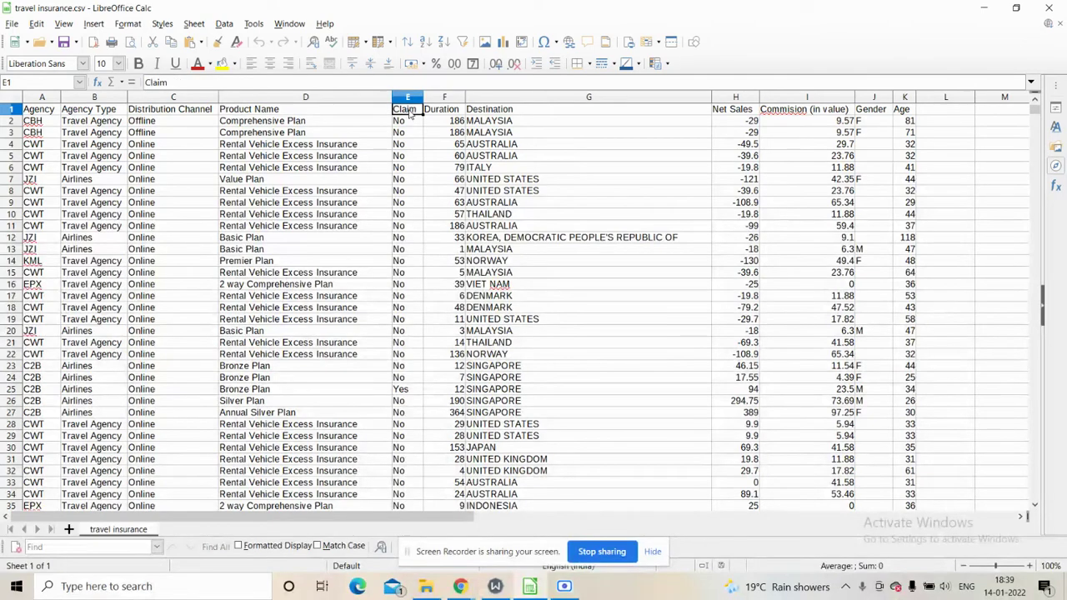
click(451, 114)
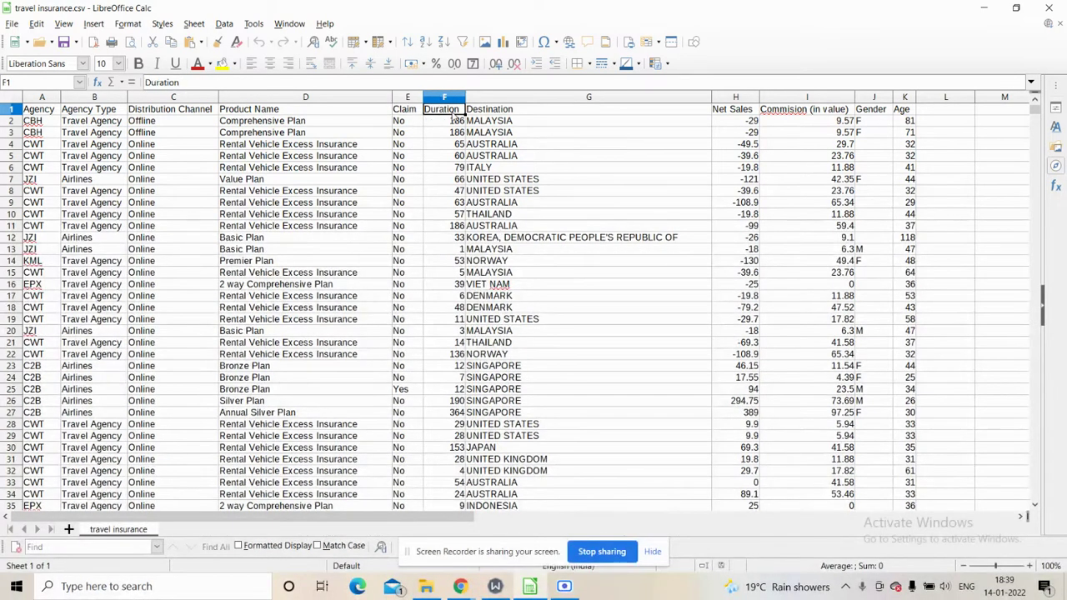
Inspect headings Destination, Net Sales, Commision (in value), Gender and Age, then return to the dashboard
click(488, 114)
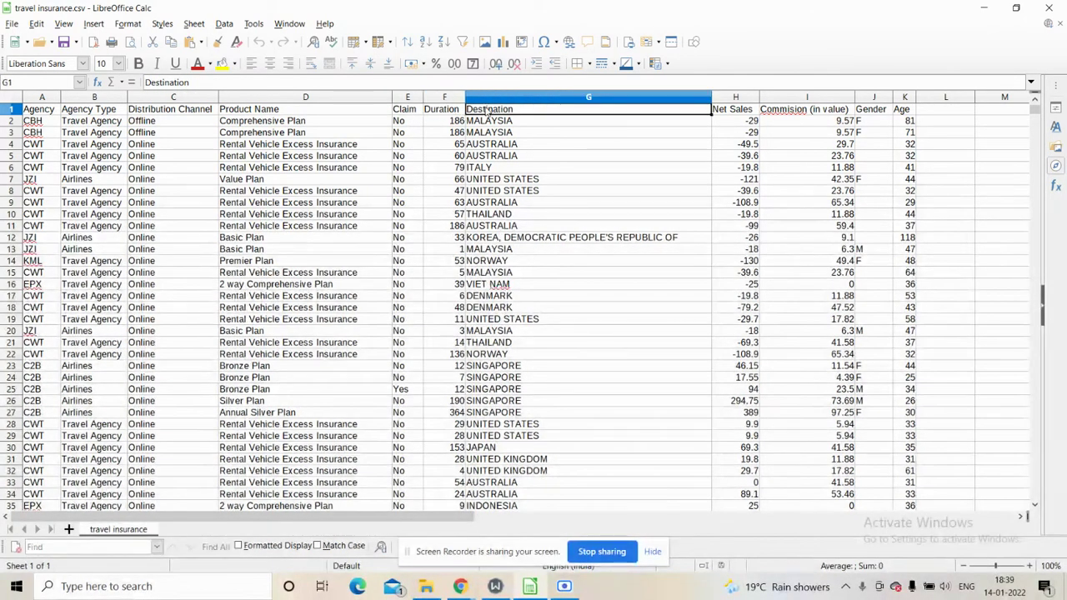
click(730, 114)
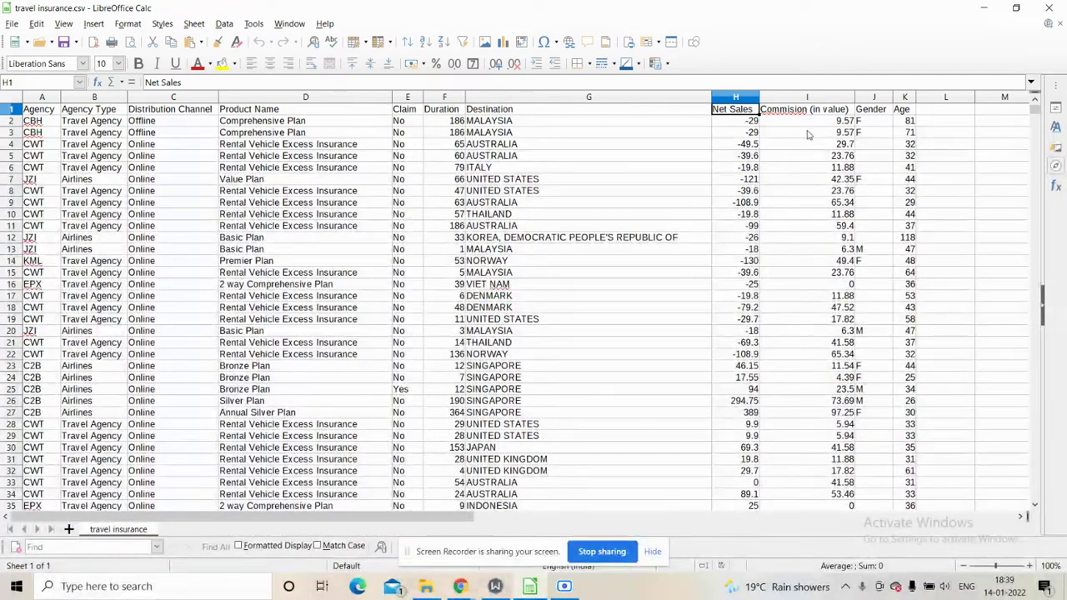
click(812, 114)
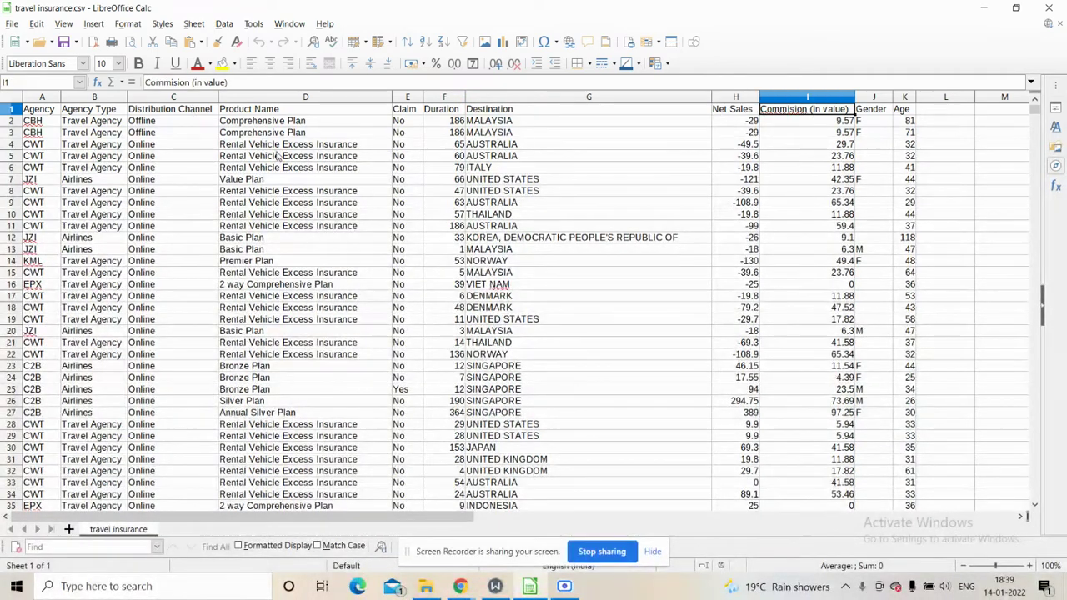
click(875, 112)
click(905, 110)
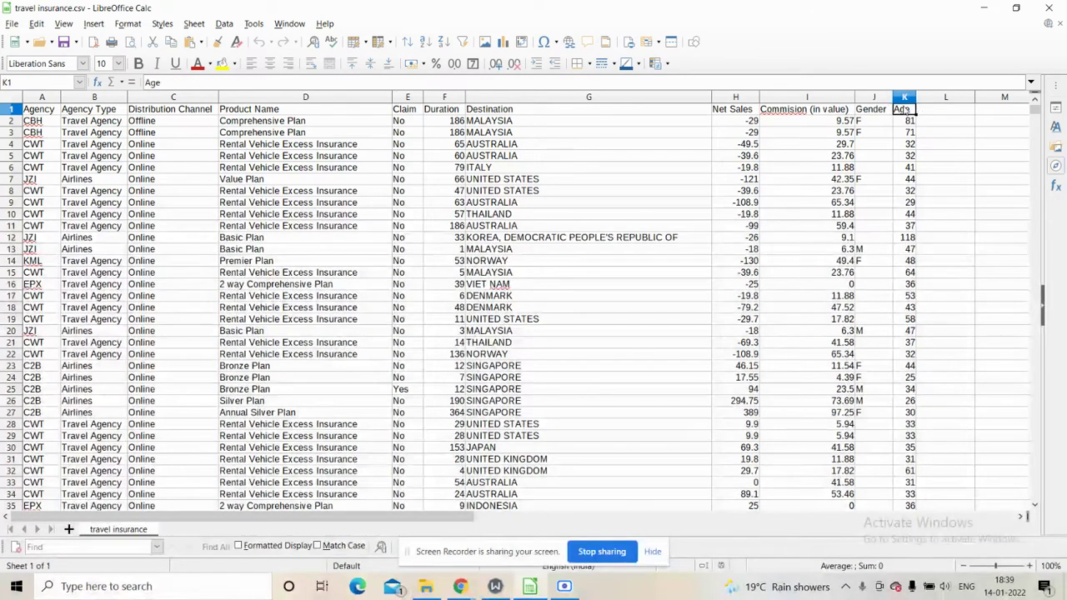
click(988, 8)
drag(1065, 500, 1064, 258)
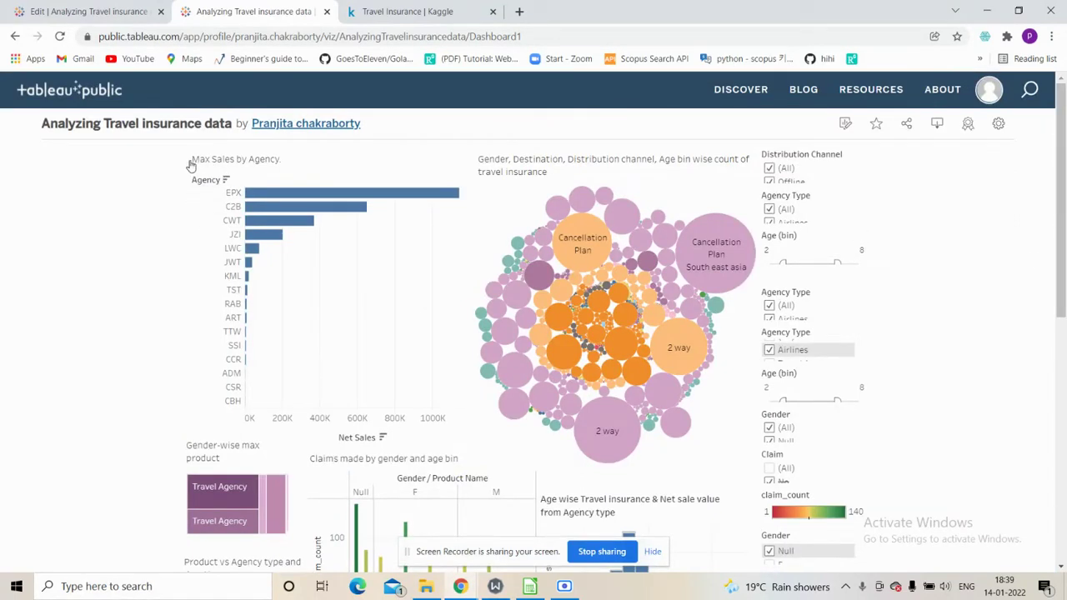
mouse_move(258, 196)
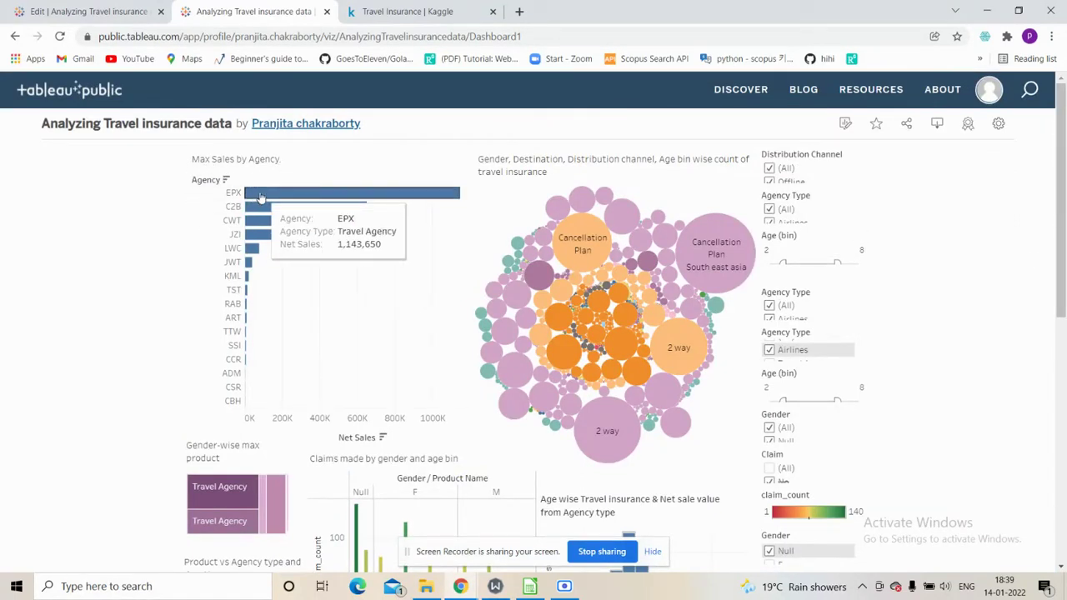
mouse_move(252, 225)
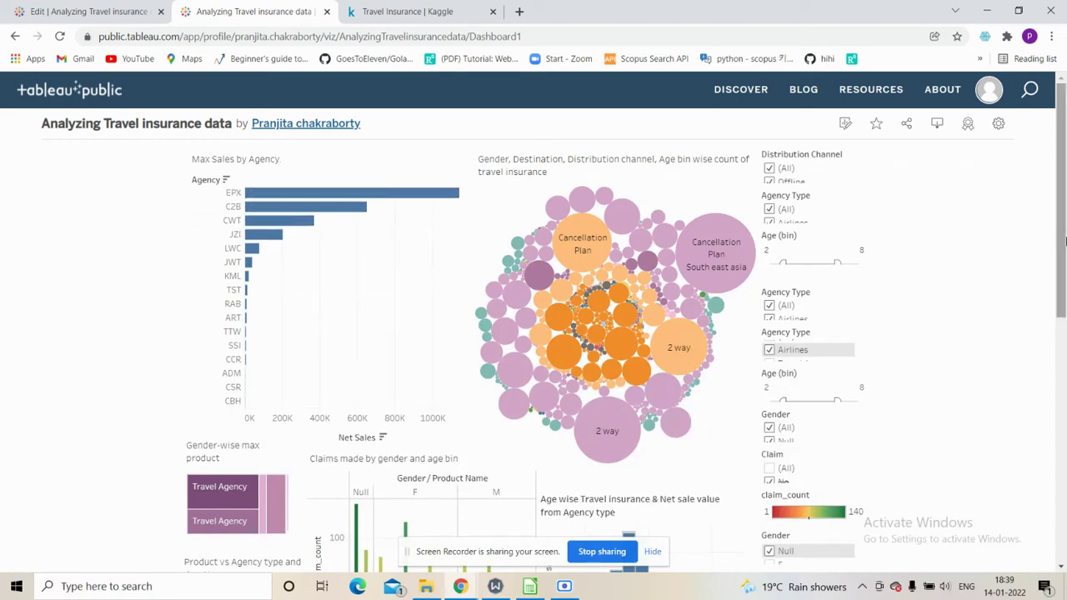
click(1058, 342)
scroll(1058, 342, down, 2)
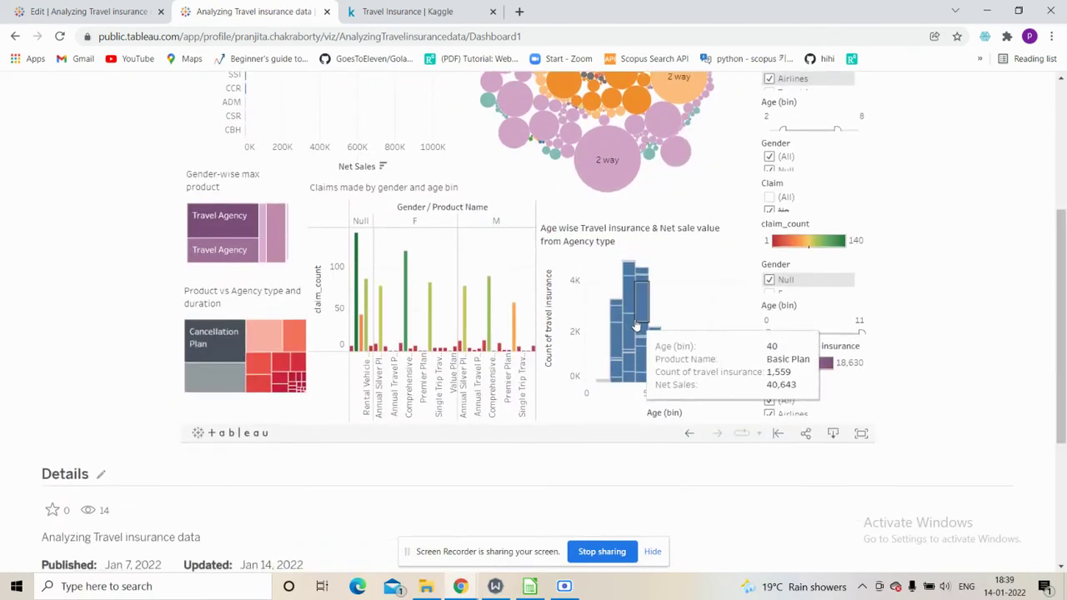
scroll(1064, 242, up, 2)
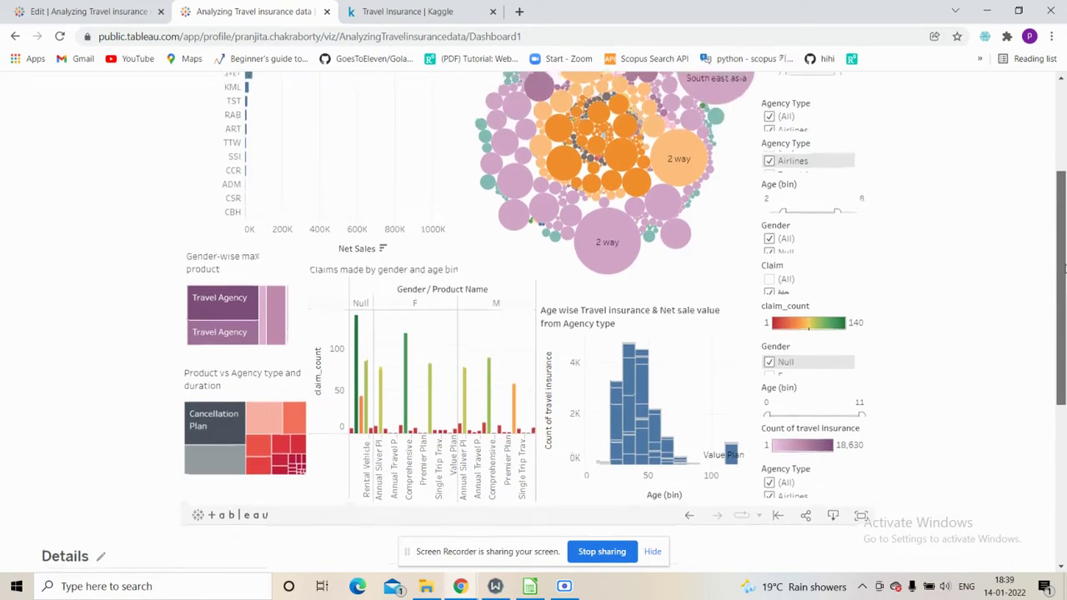
scroll(1064, 252, down, 1)
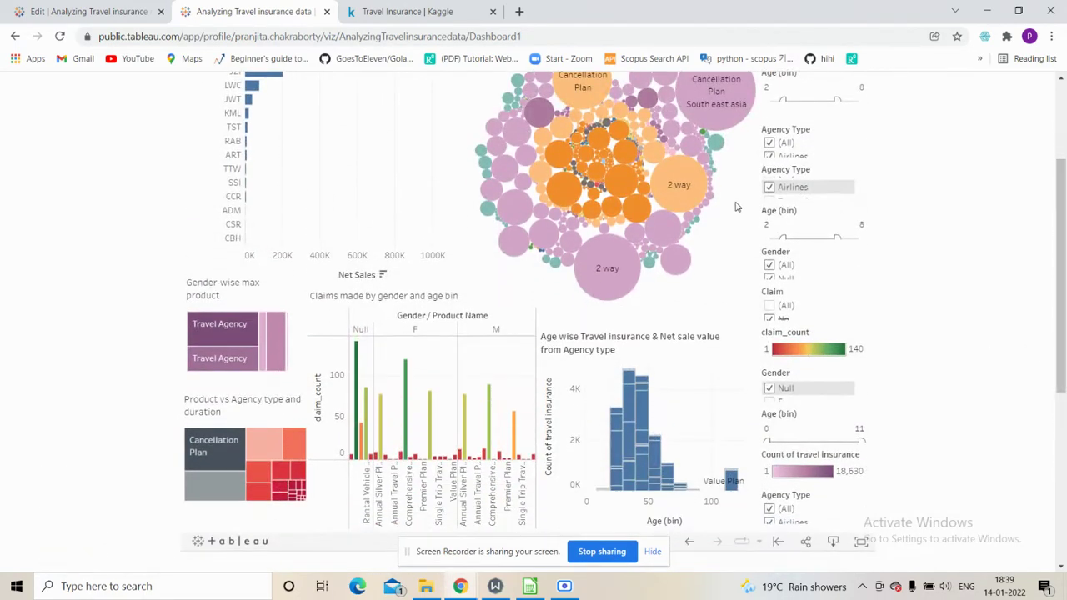
scroll(861, 194, down, 1)
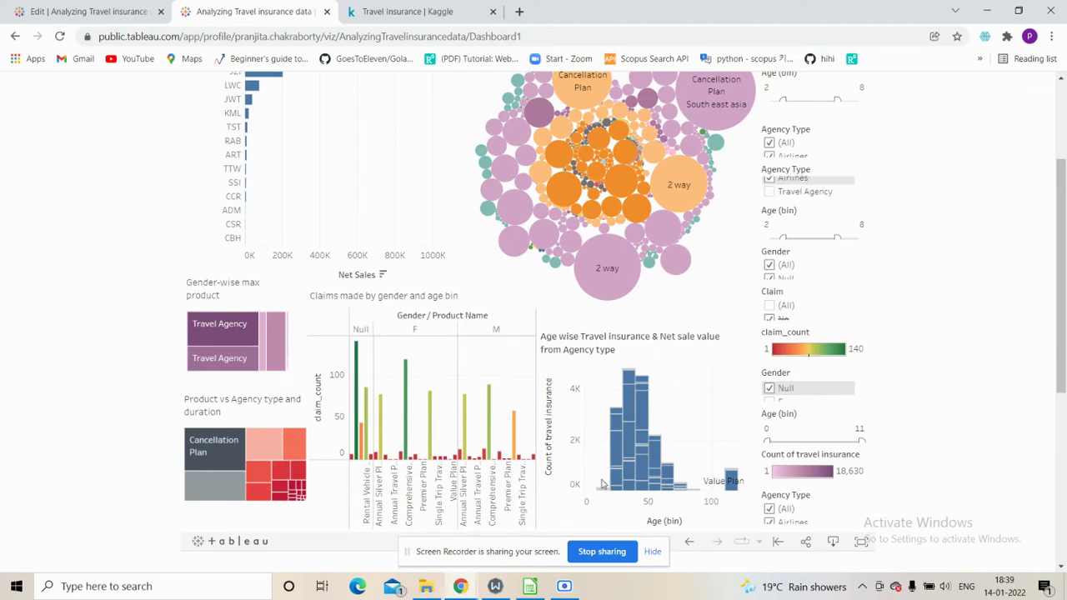
mouse_move(606, 473)
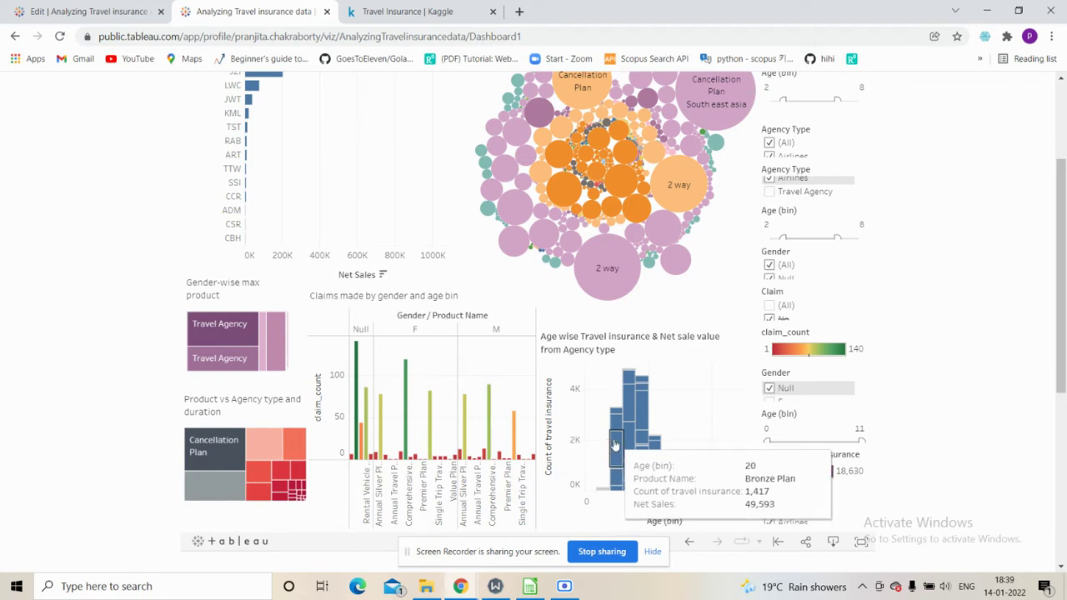
mouse_move(648, 451)
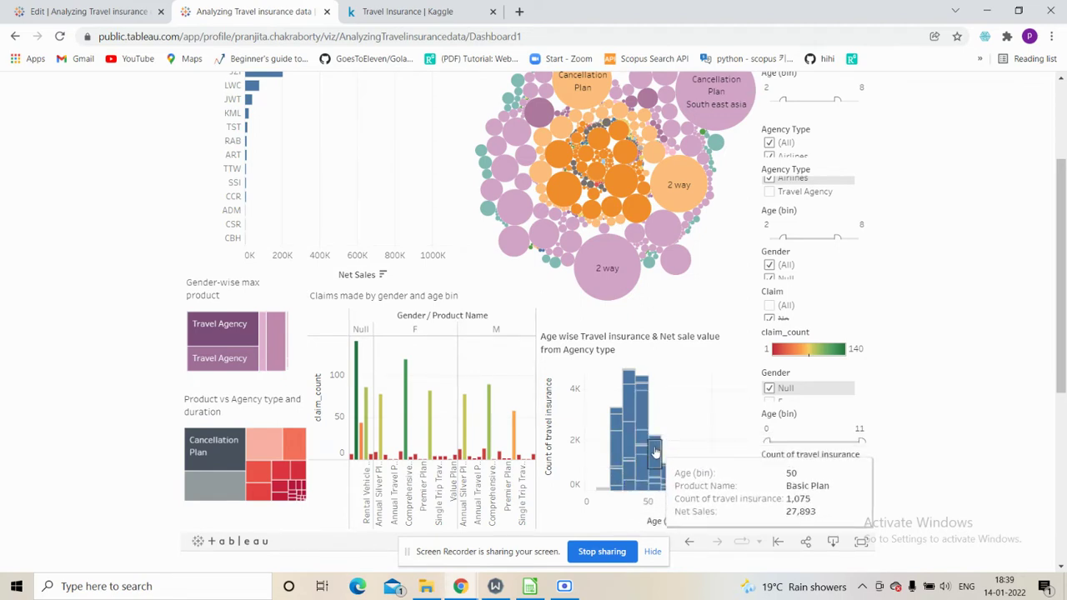
mouse_move(626, 492)
mouse_move(733, 489)
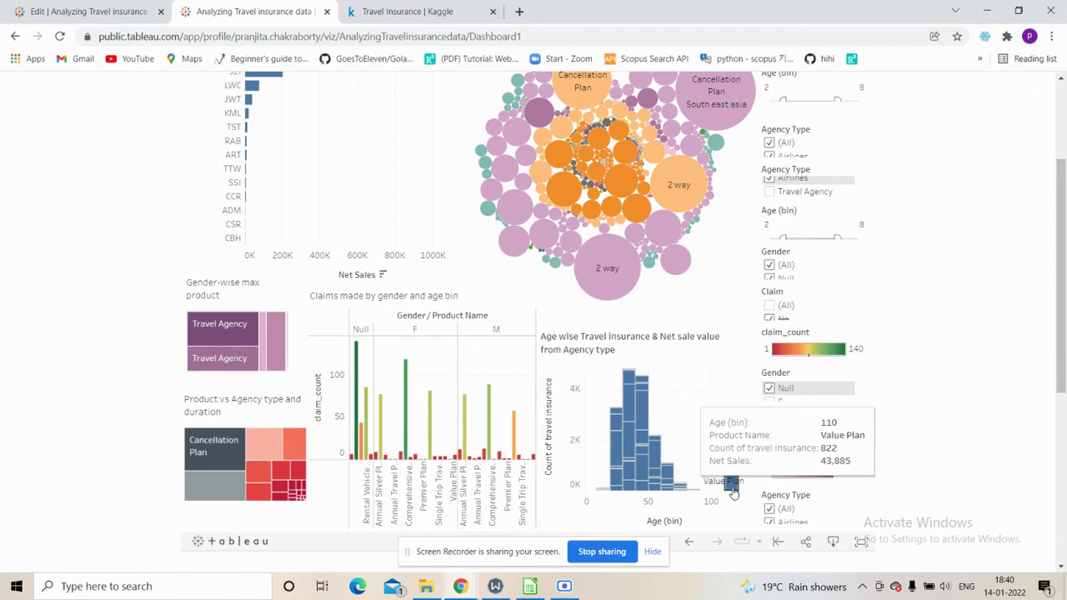
mouse_move(630, 422)
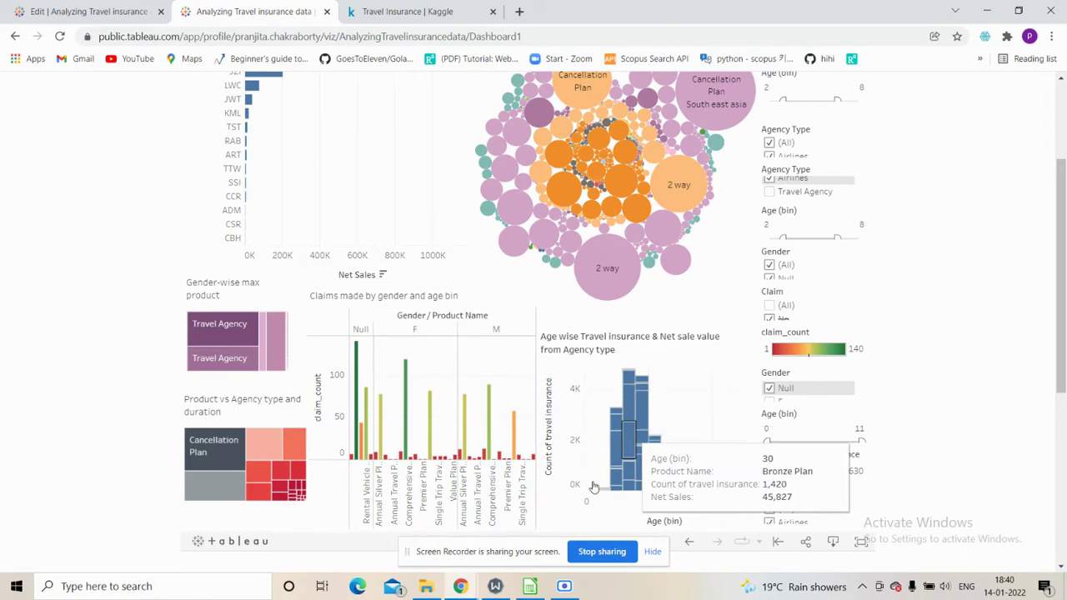
click(530, 588)
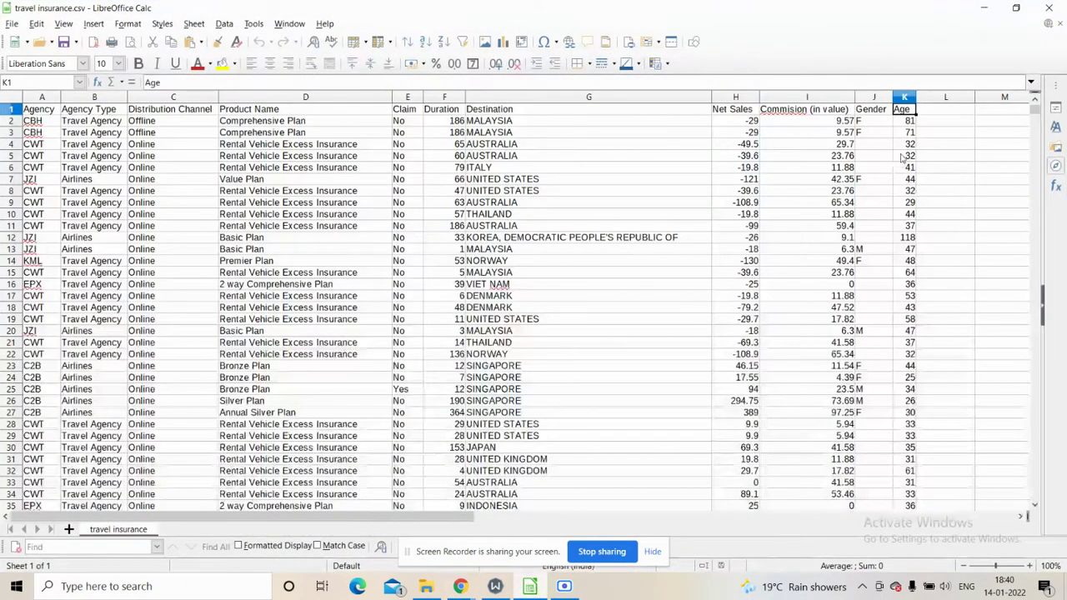
click(532, 589)
mouse_move(630, 421)
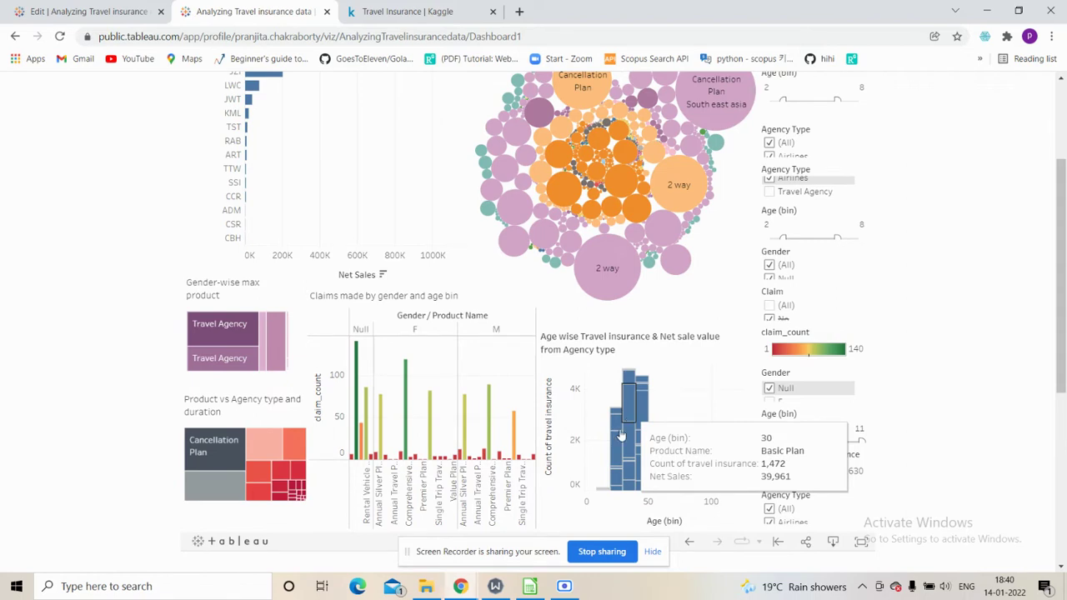
Check (All) in the Agency Type filter, showing 1 way Comprehensive Plan at age 30 with 2,576 policies
mouse_move(630, 439)
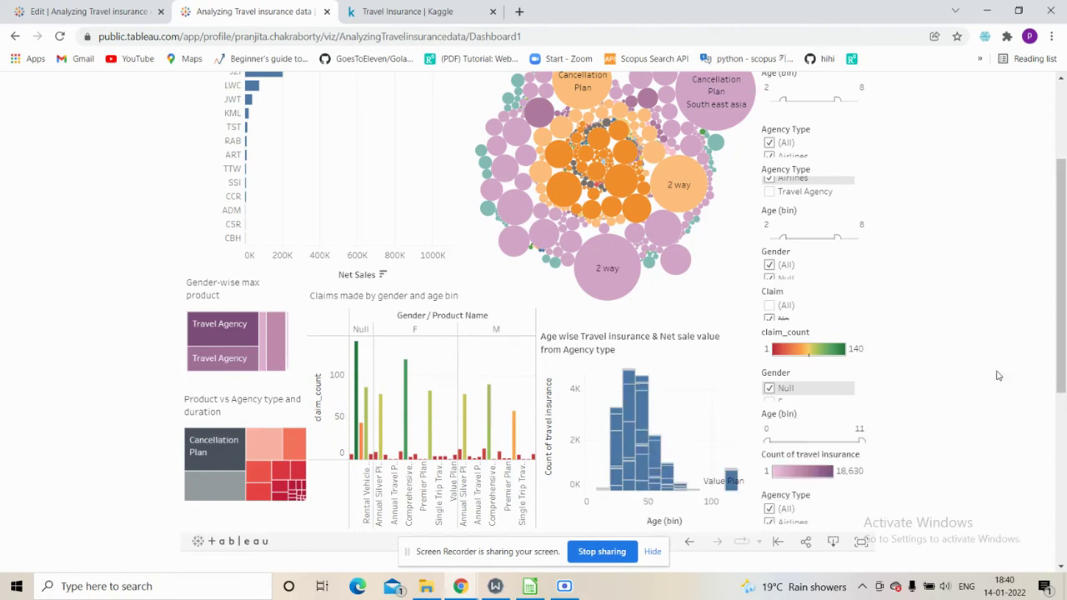
drag(1064, 364, 1062, 398)
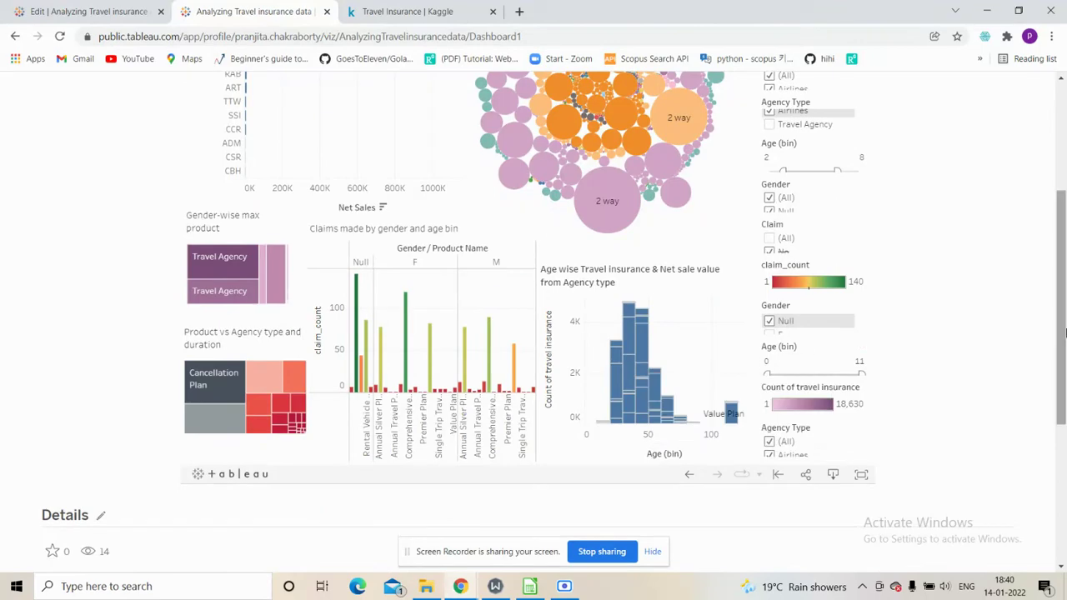
drag(1063, 344, 1063, 279)
drag(861, 256, 861, 246)
click(769, 245)
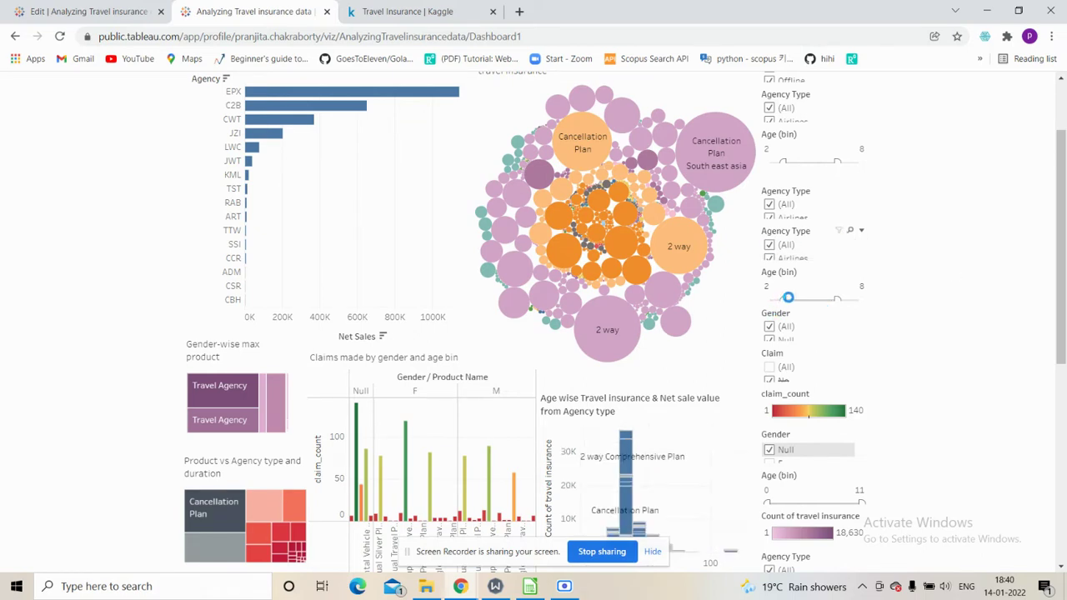
drag(1058, 263, 1057, 309)
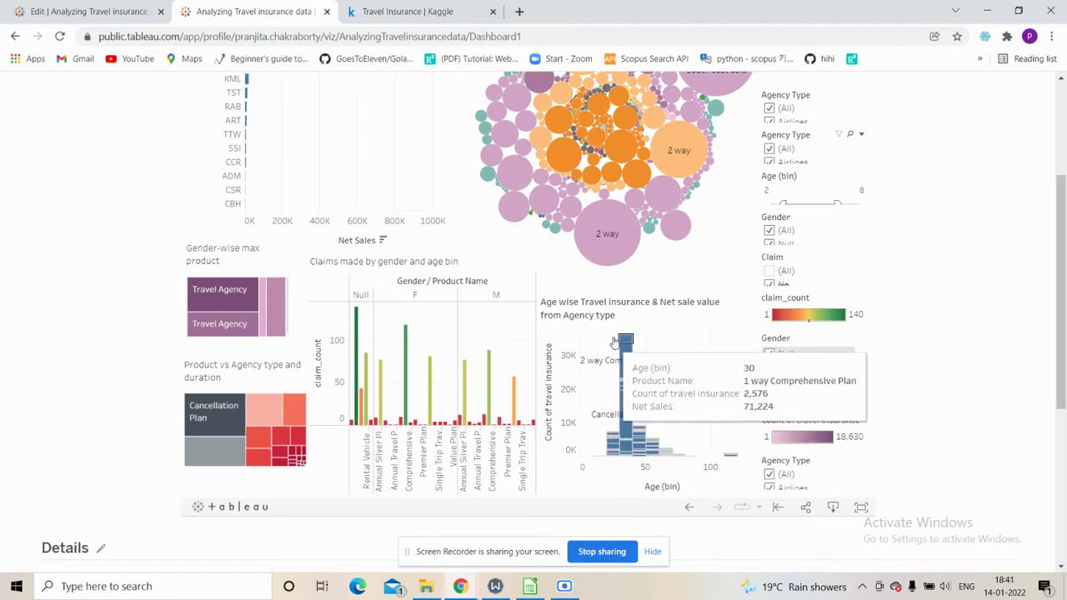
mouse_move(604, 367)
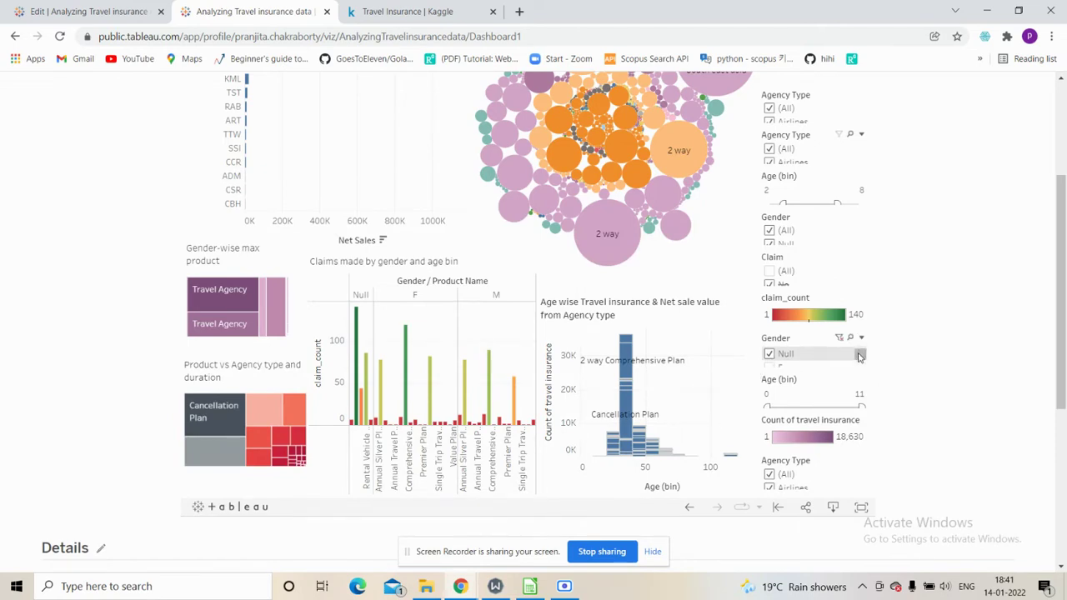
Set the Gender filter to (All) and then uncheck Null
scroll(860, 359, up, 1)
click(769, 353)
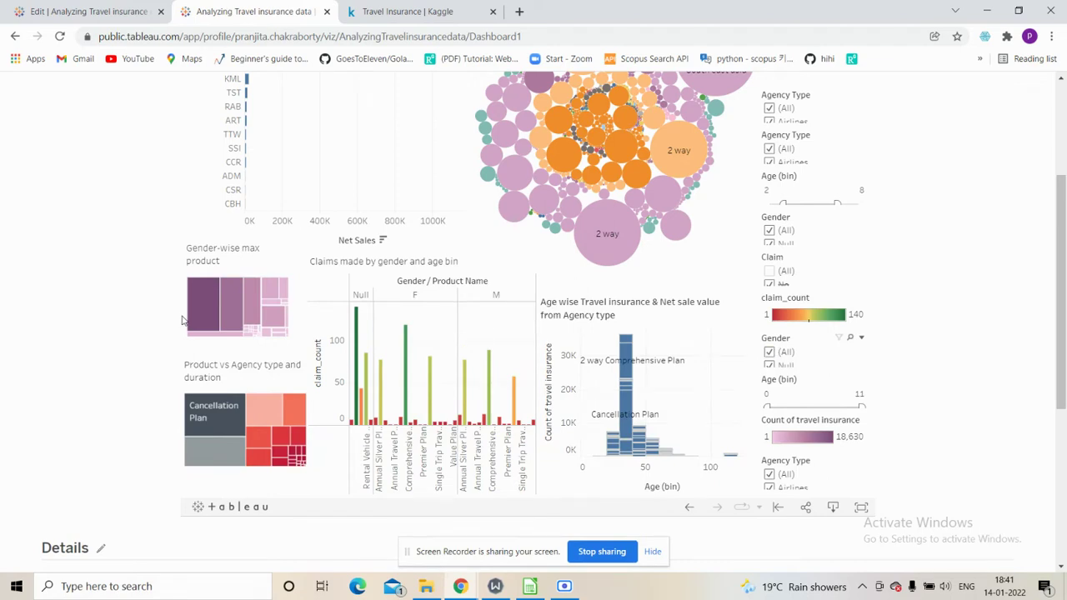
mouse_move(199, 313)
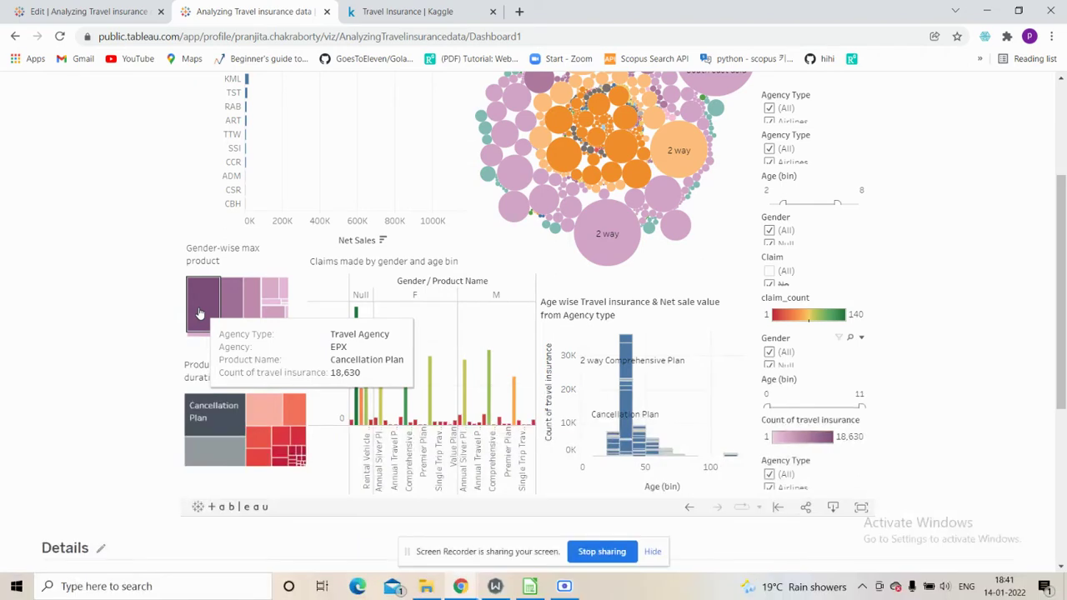
mouse_move(233, 309)
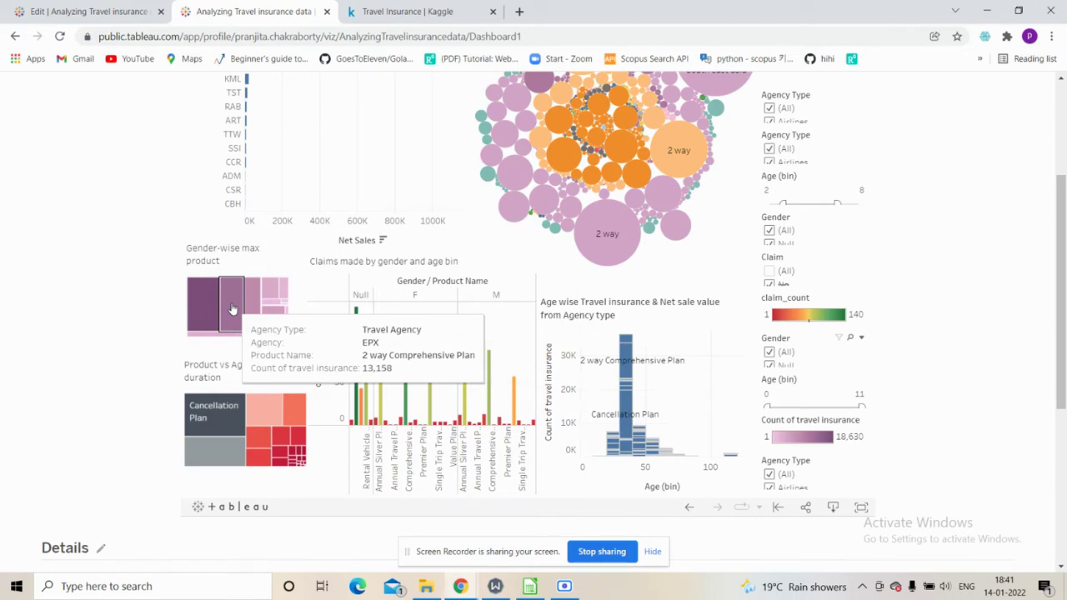
click(769, 366)
mouse_move(209, 296)
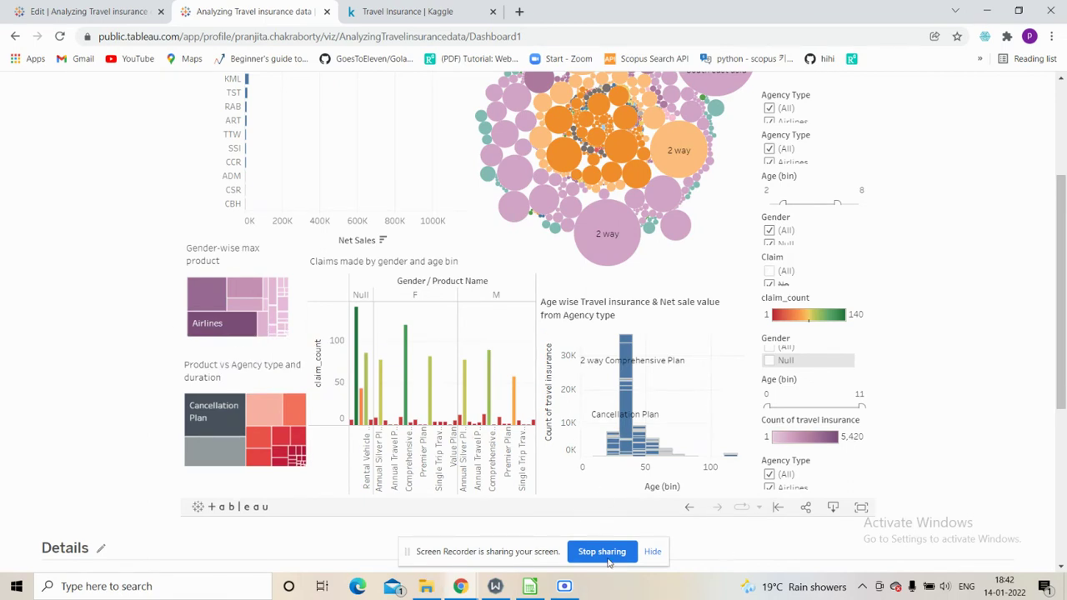
click(544, 558)
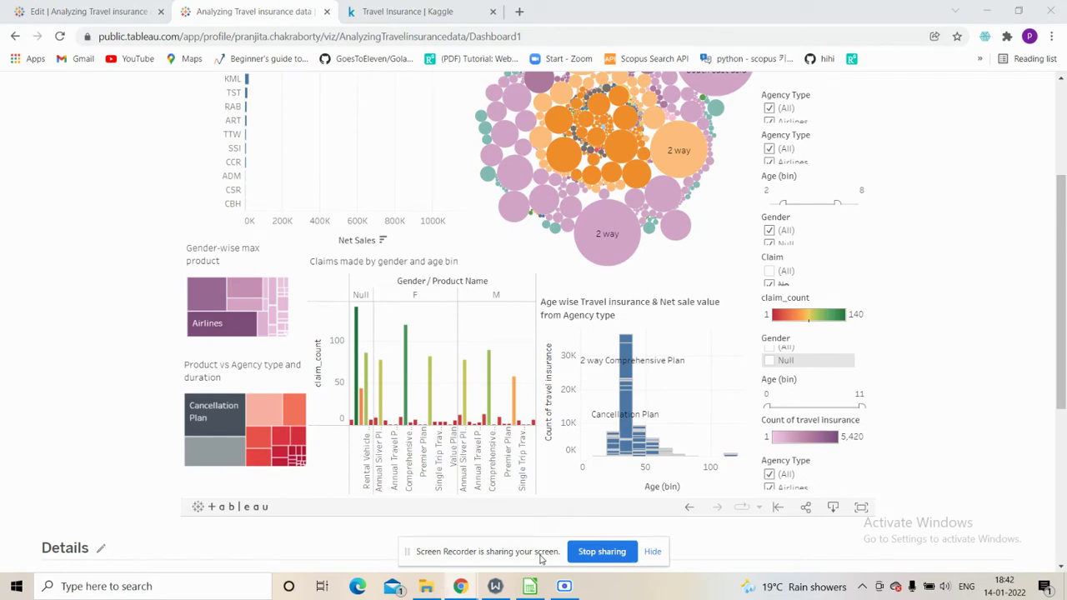
click(564, 586)
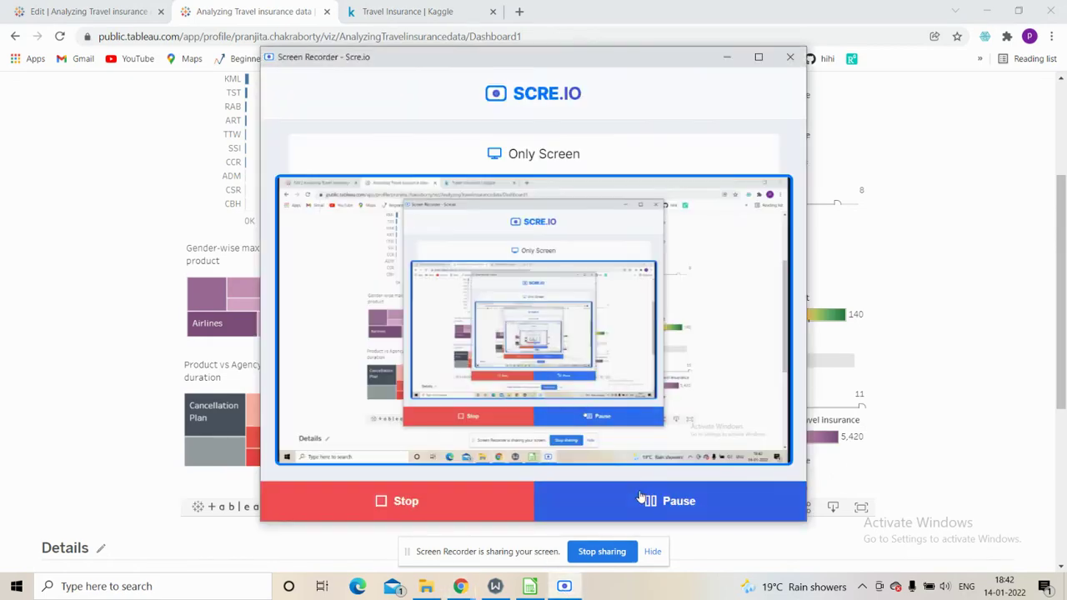
click(737, 58)
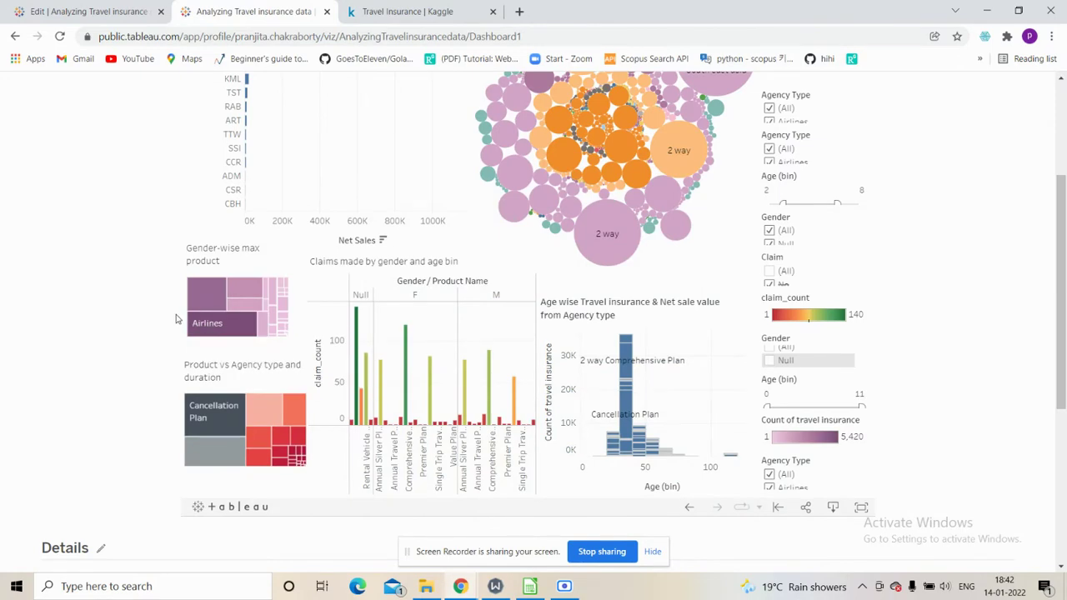
mouse_move(199, 331)
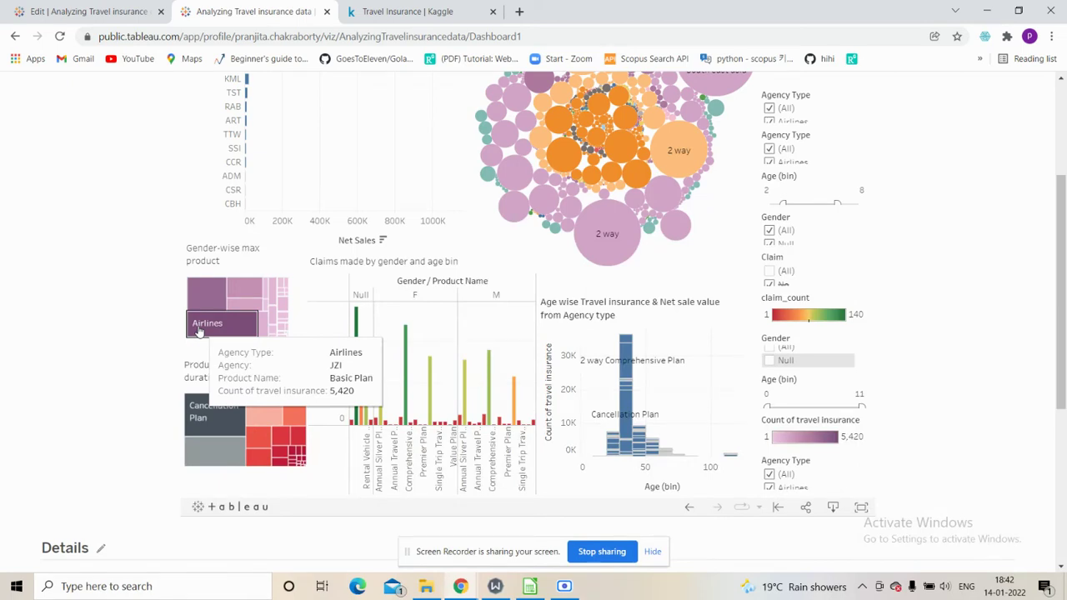
mouse_move(201, 300)
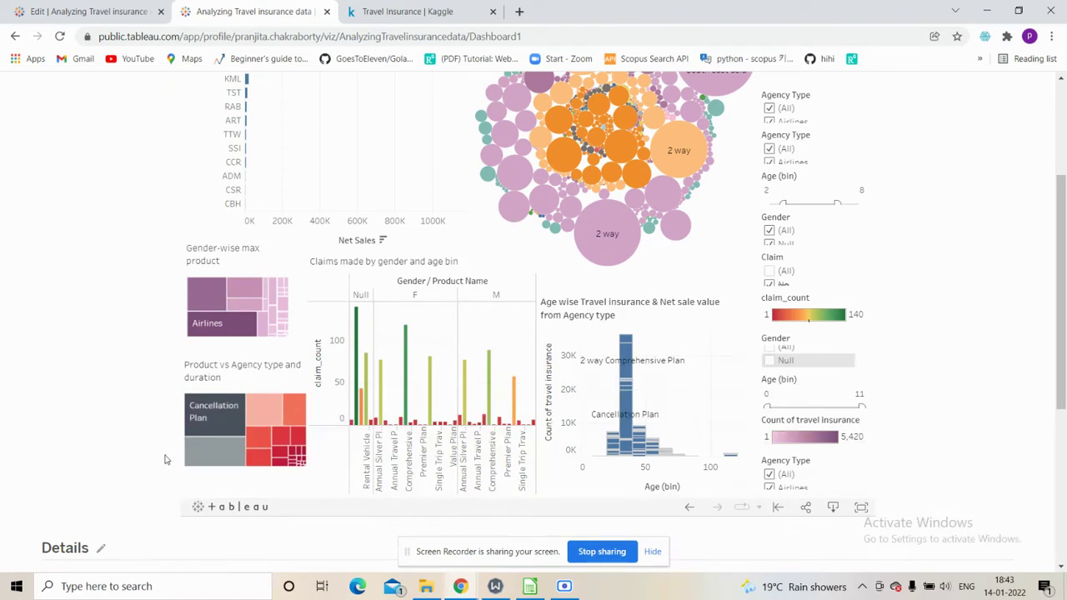
mouse_move(199, 436)
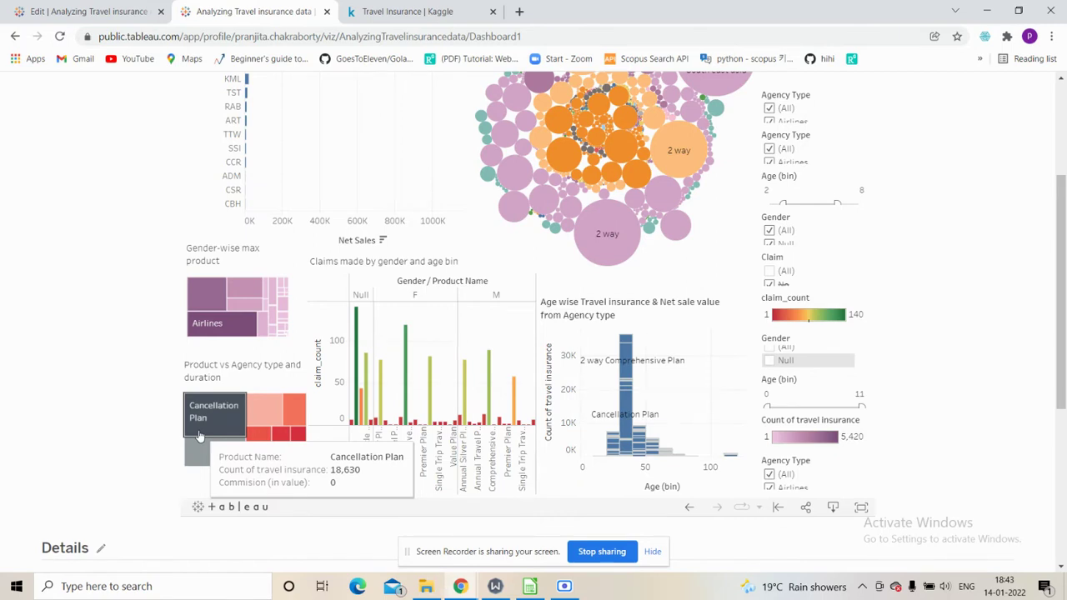
mouse_move(211, 452)
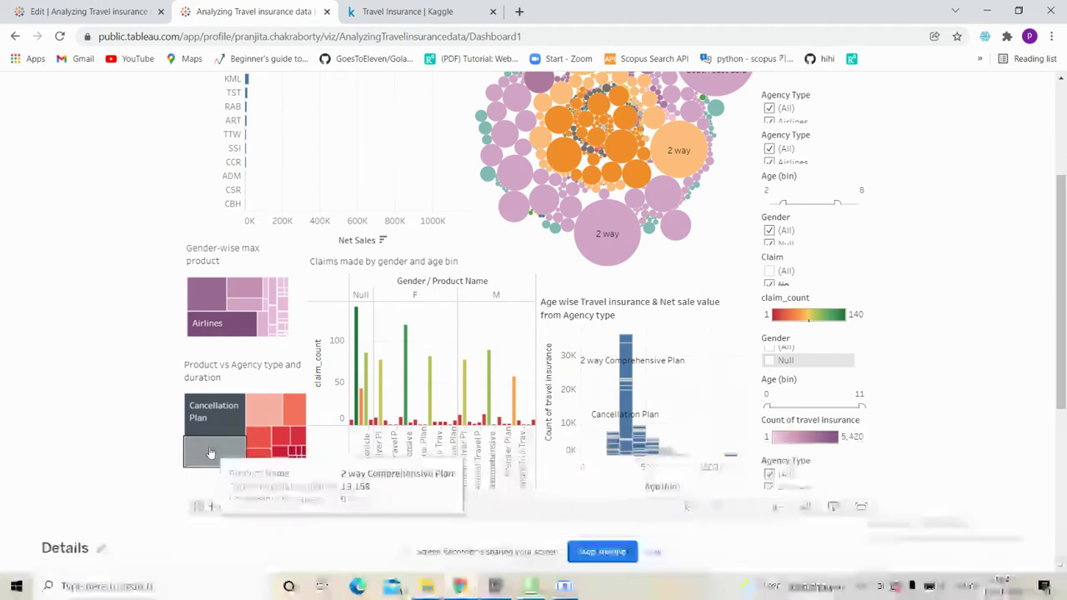
mouse_move(276, 406)
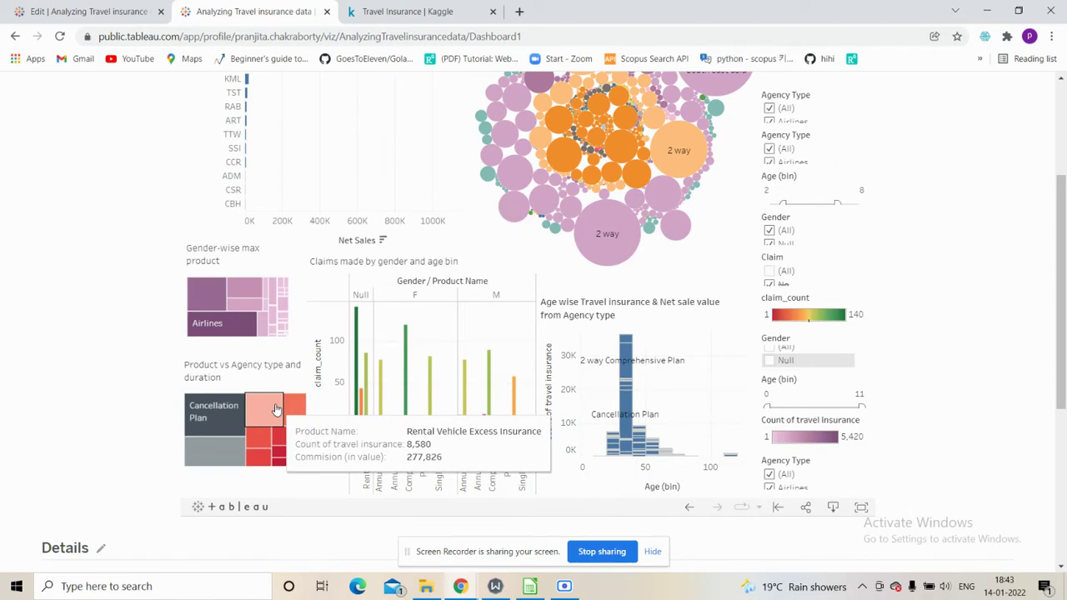
mouse_move(267, 440)
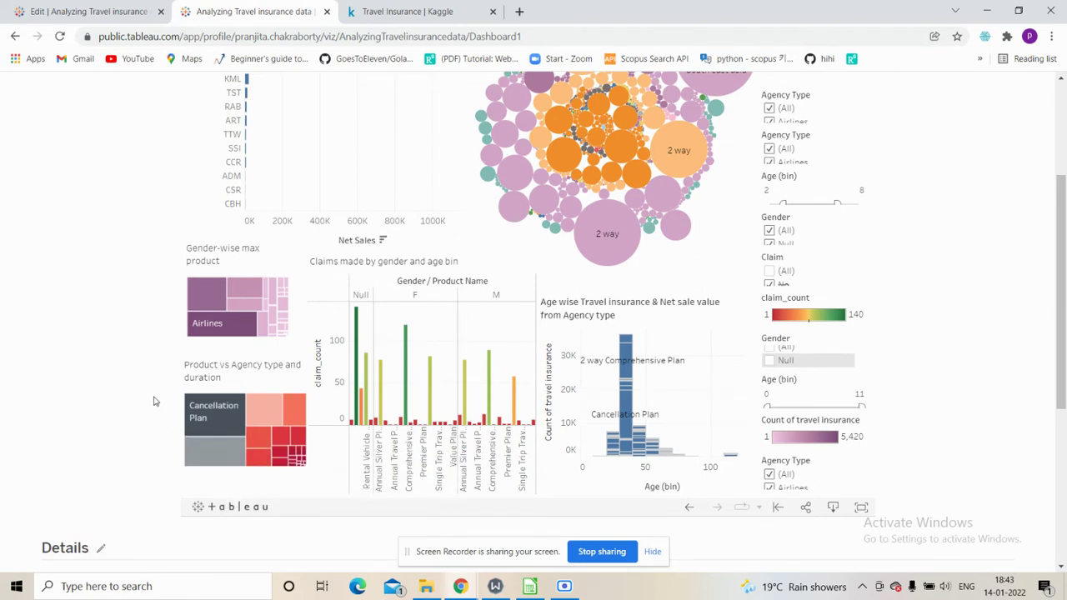
mouse_move(231, 423)
mouse_move(360, 355)
drag(862, 269, 864, 283)
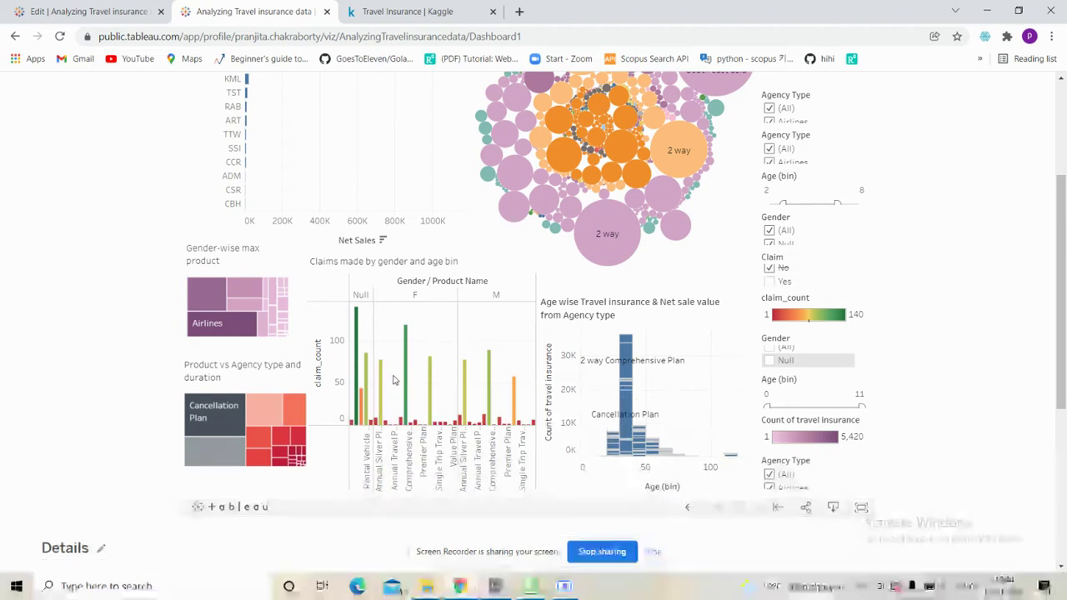
mouse_move(405, 381)
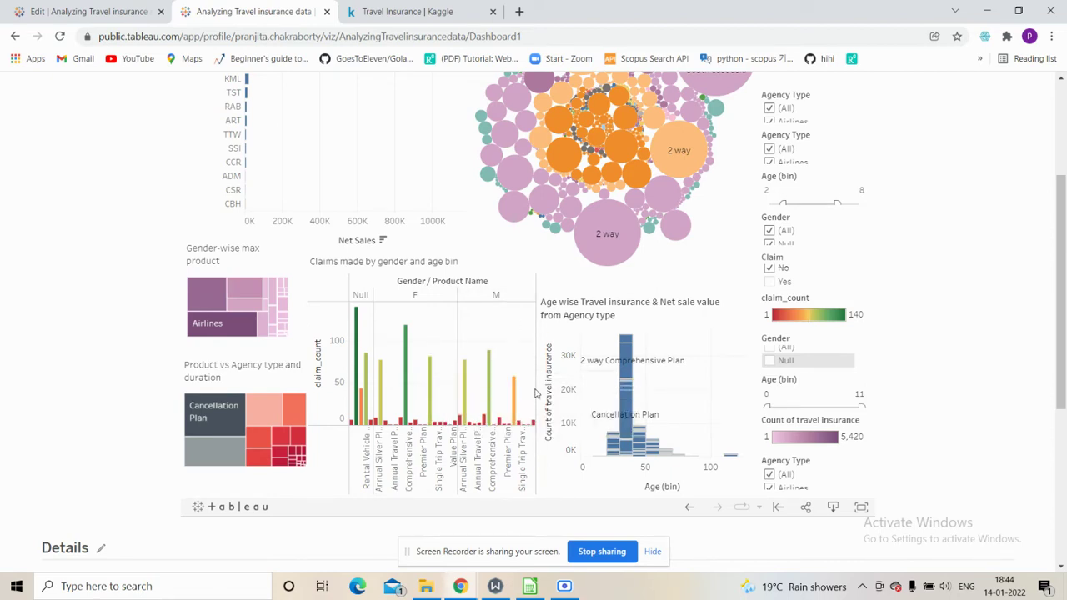
mouse_move(516, 397)
mouse_move(357, 341)
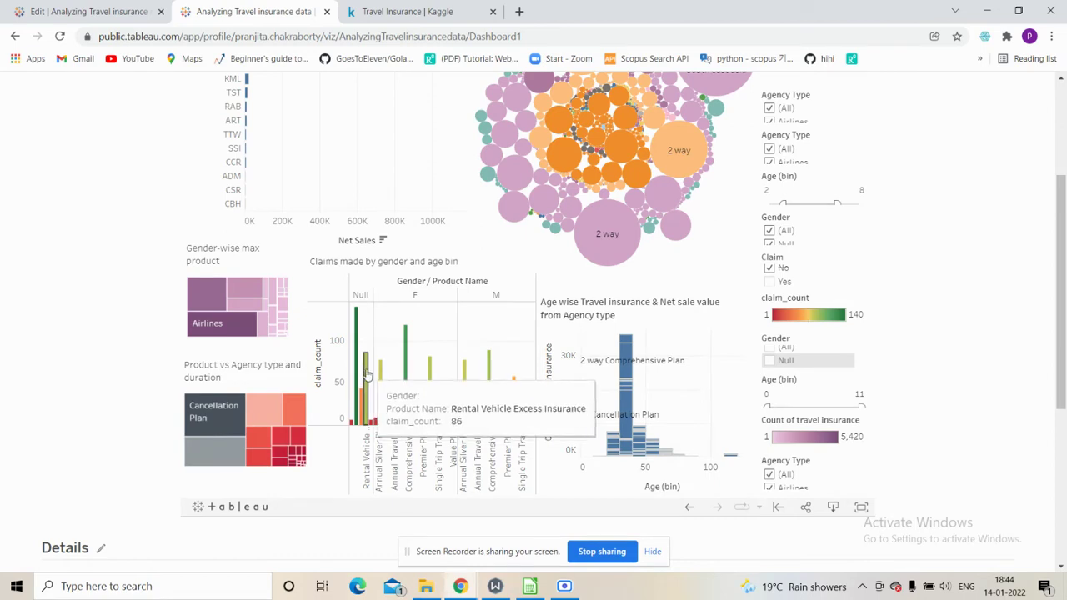
mouse_move(361, 398)
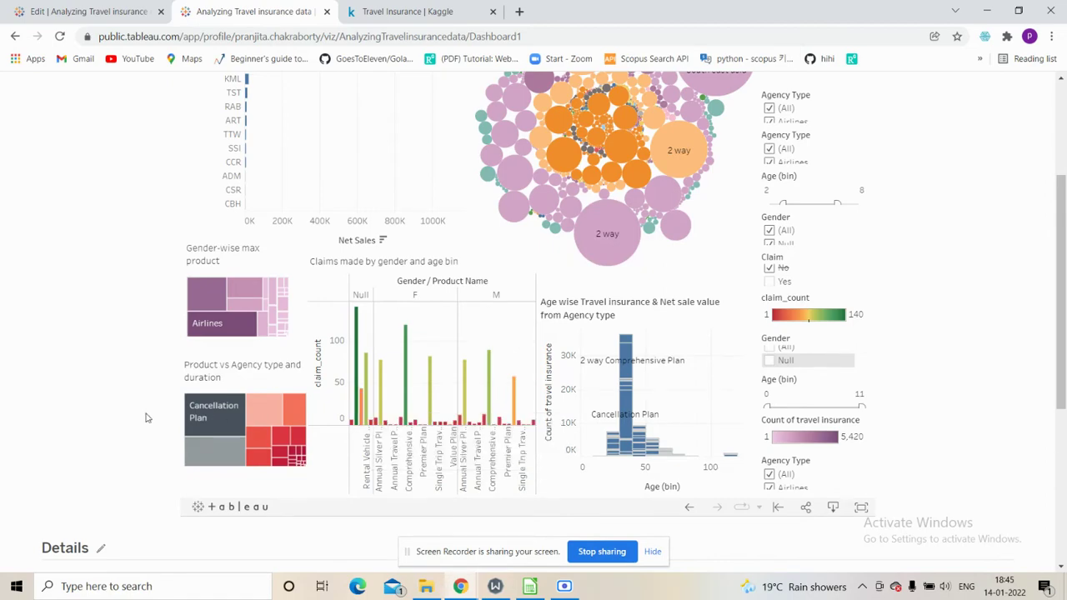
Scroll back to the dashboard title and inspect bubbles in the Max Sales by Agency chart
drag(1064, 281, 1060, 176)
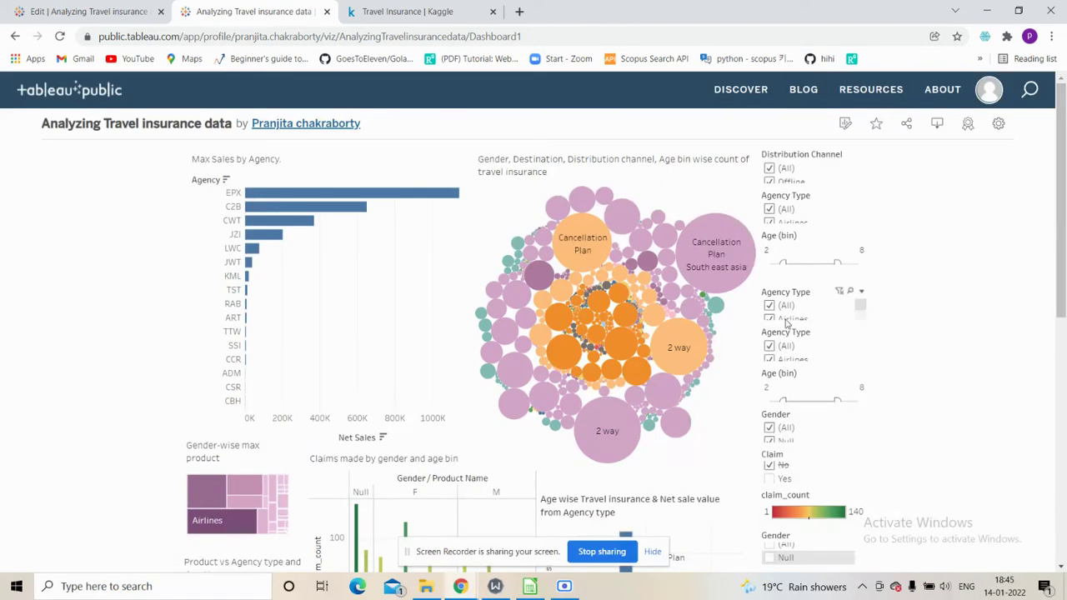
mouse_move(552, 228)
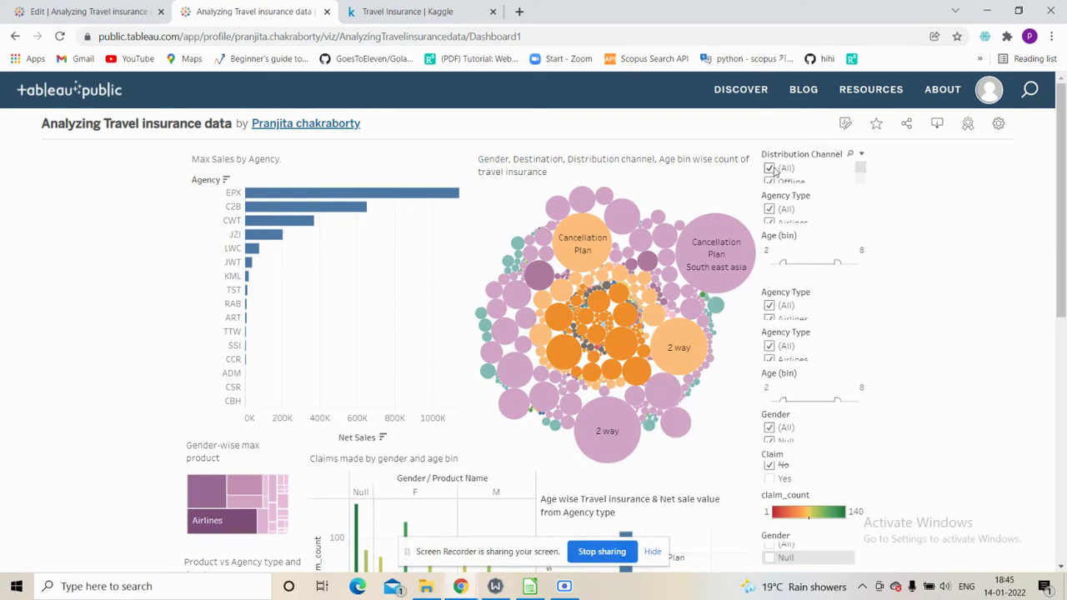
mouse_move(737, 262)
Set the Distribution Channel filter to Offline only
click(770, 169)
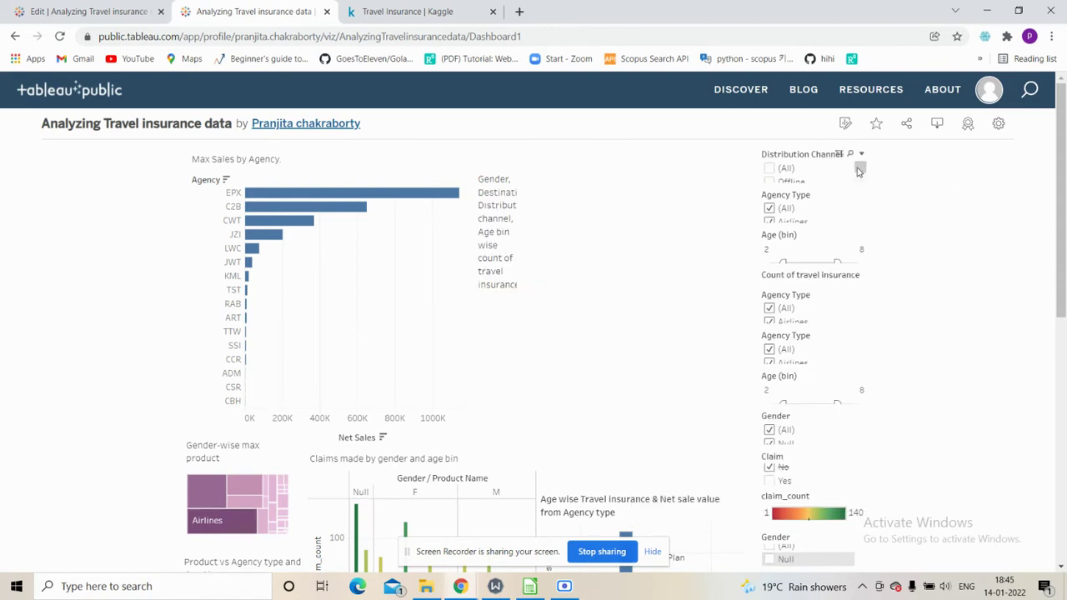
drag(860, 165, 863, 182)
click(769, 172)
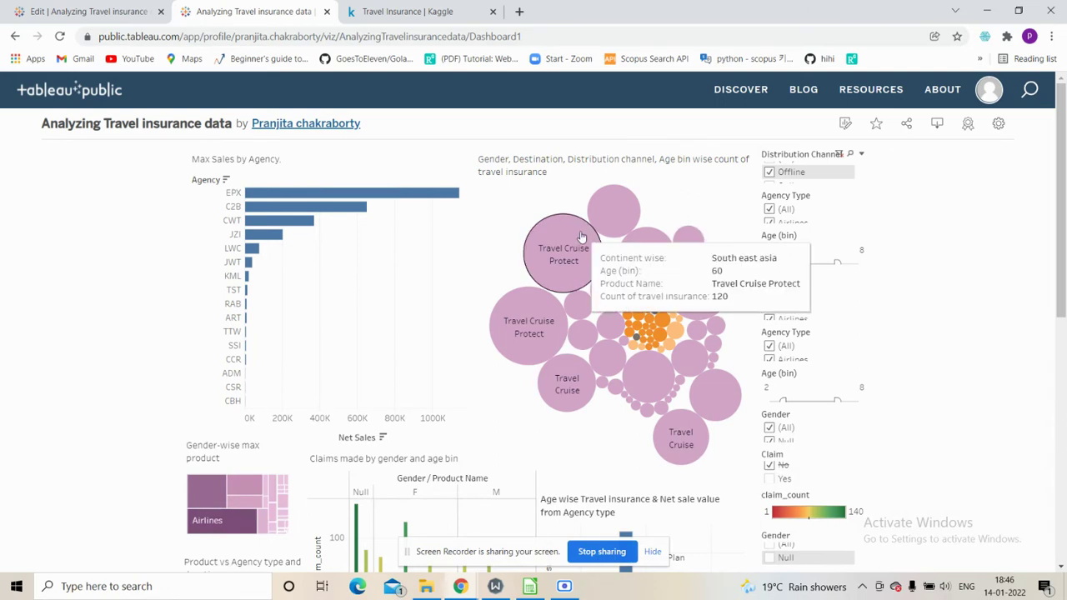
mouse_move(542, 368)
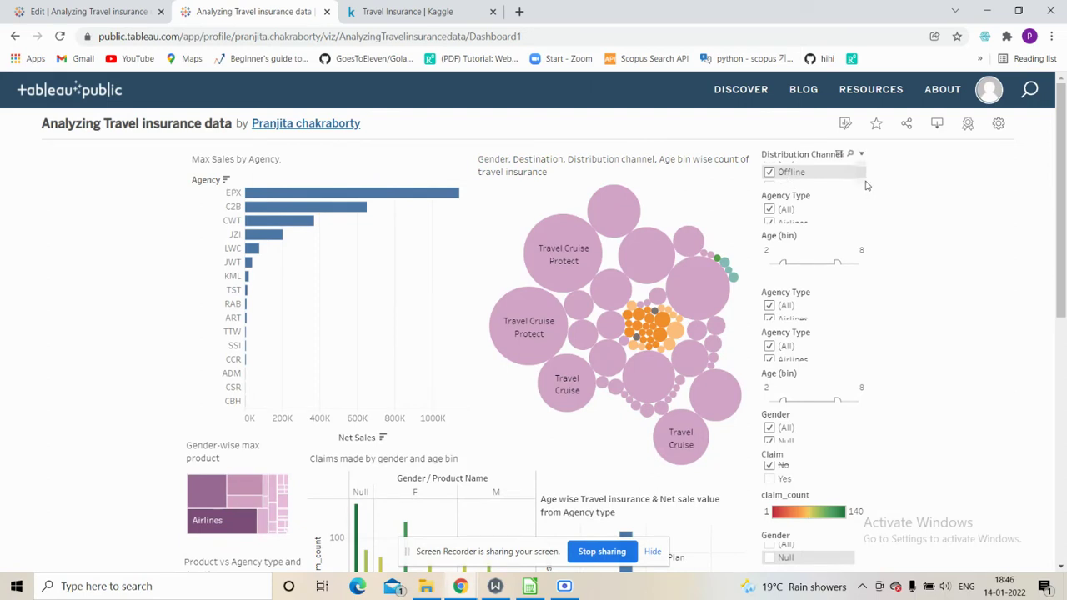
Narrow the Agency Type filter to Airlines, leaving five bubbles in the chart
click(769, 209)
drag(861, 210, 861, 221)
scroll(770, 207, up, 1)
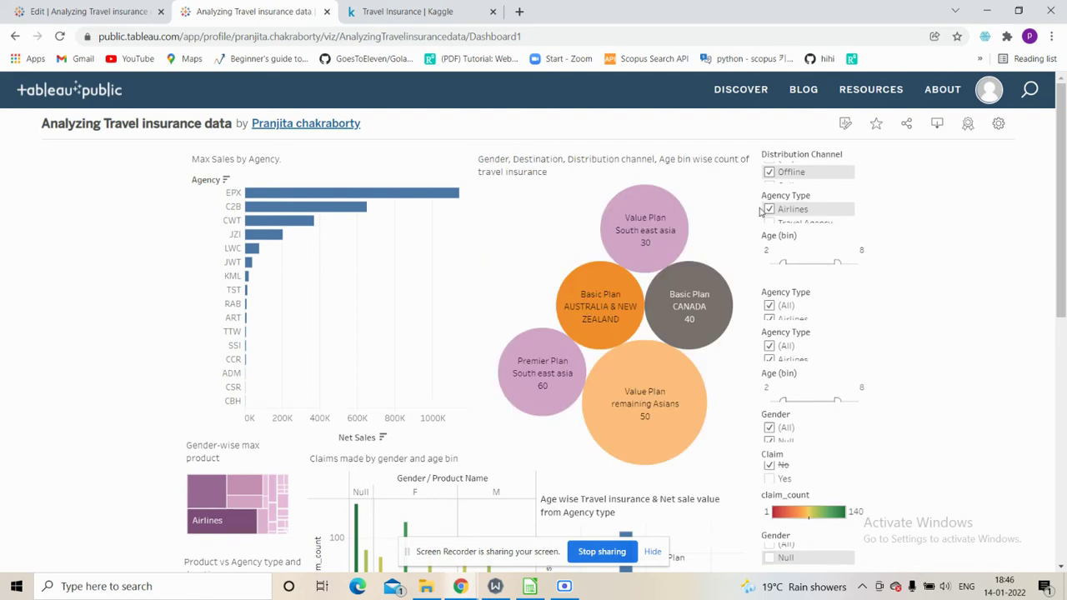
mouse_move(661, 426)
In the Agency Type filter, check Travel Agency and uncheck Airlines
drag(863, 218, 862, 208)
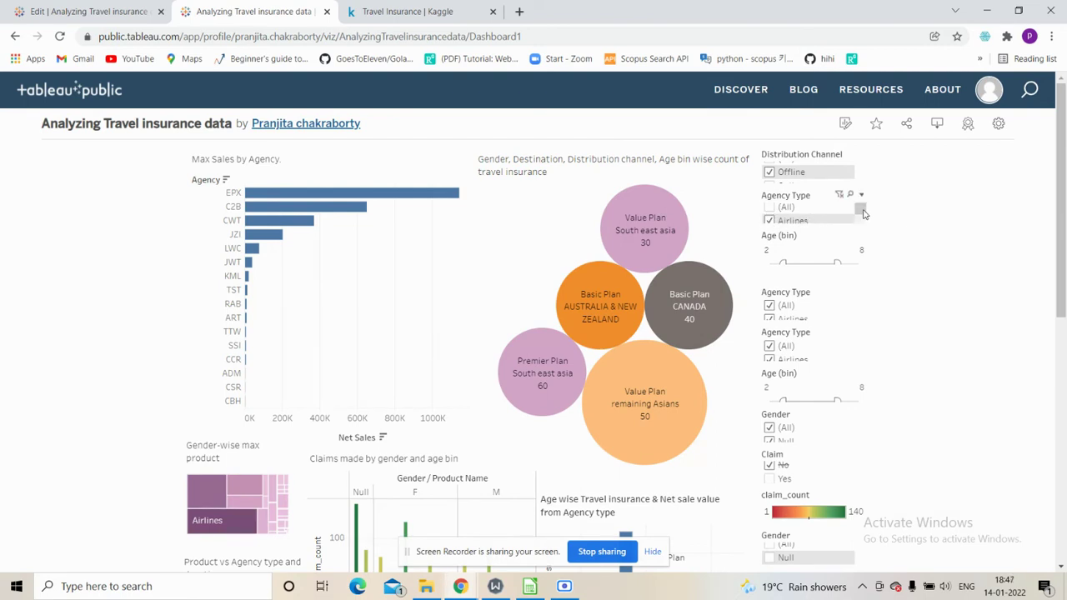
drag(862, 209, 865, 222)
click(770, 219)
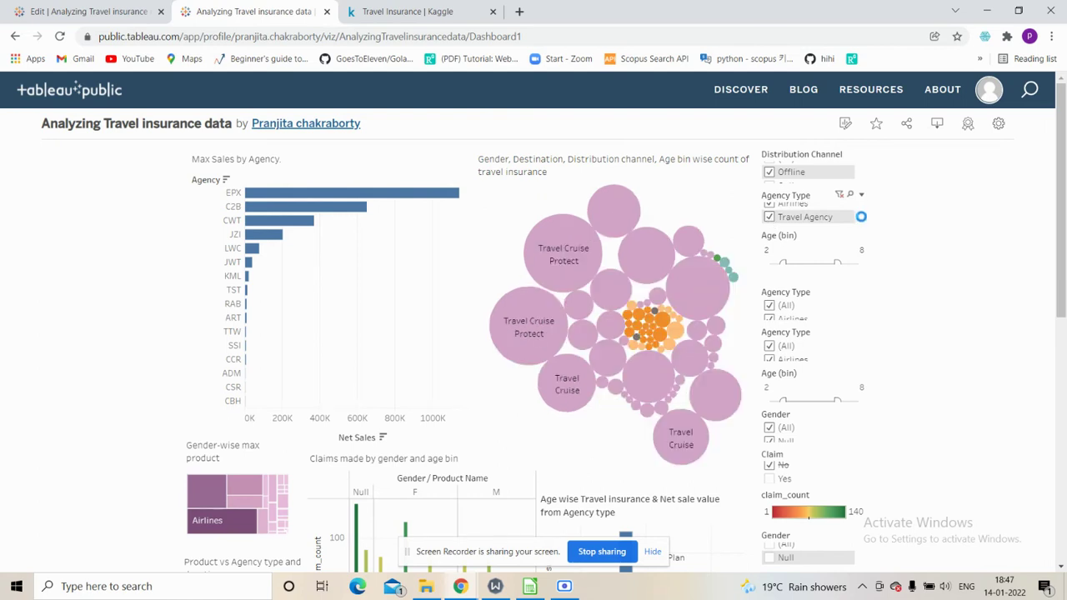
drag(861, 218, 861, 210)
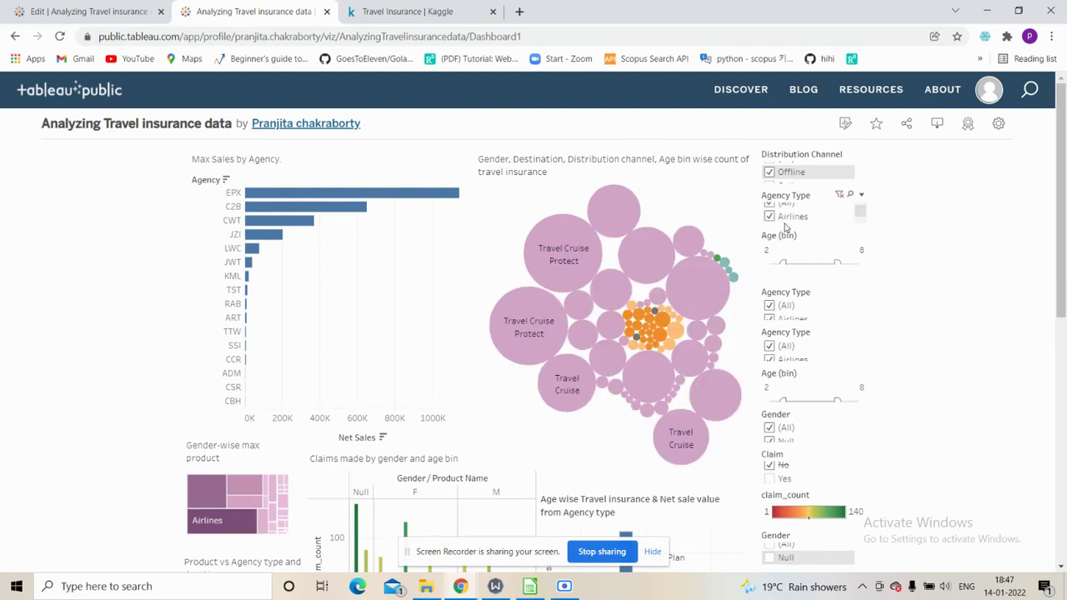
click(769, 217)
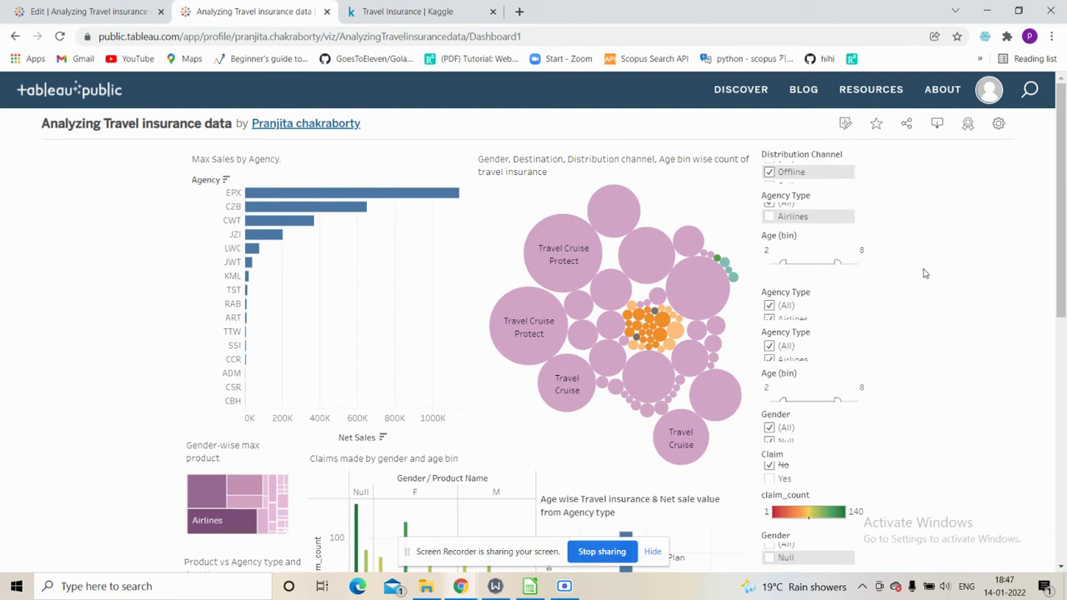
mouse_move(549, 226)
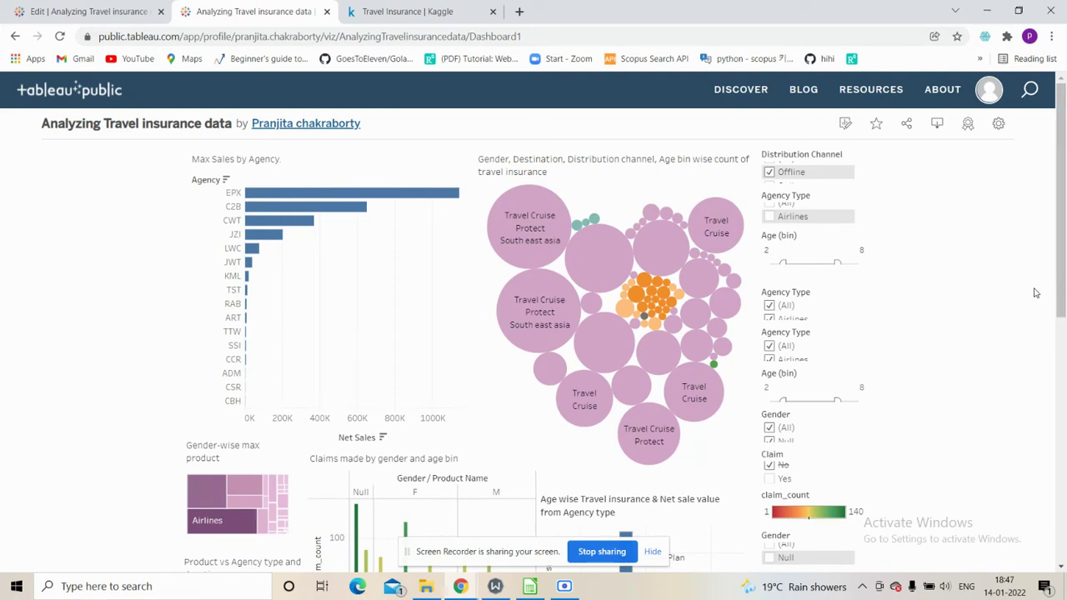
Scroll down the dashboard and switch to the workbook's authoring editor
drag(1064, 275, 1065, 241)
drag(1062, 340, 1062, 422)
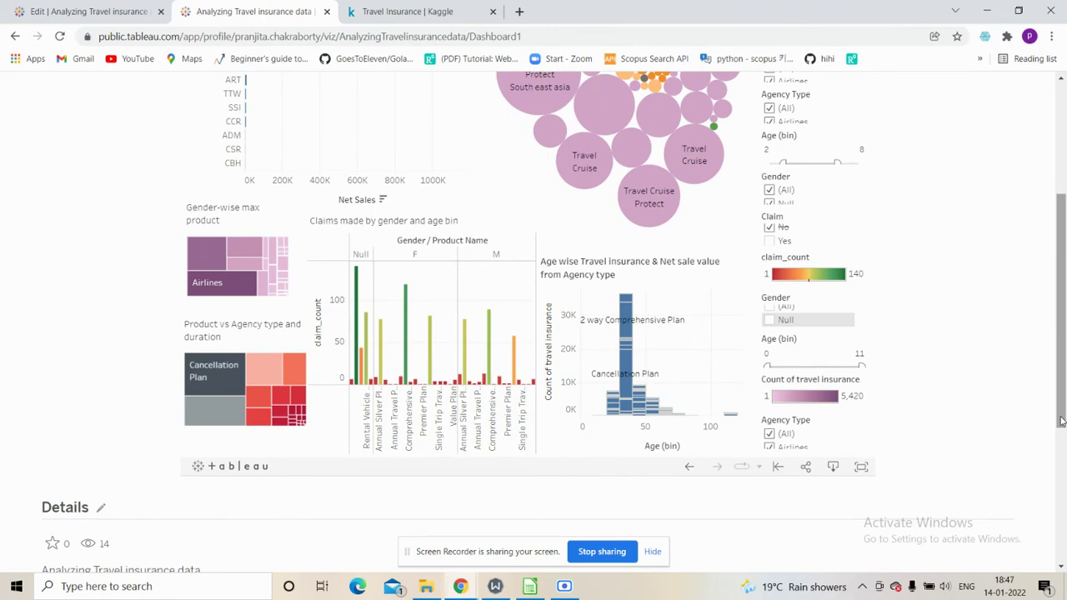
click(89, 11)
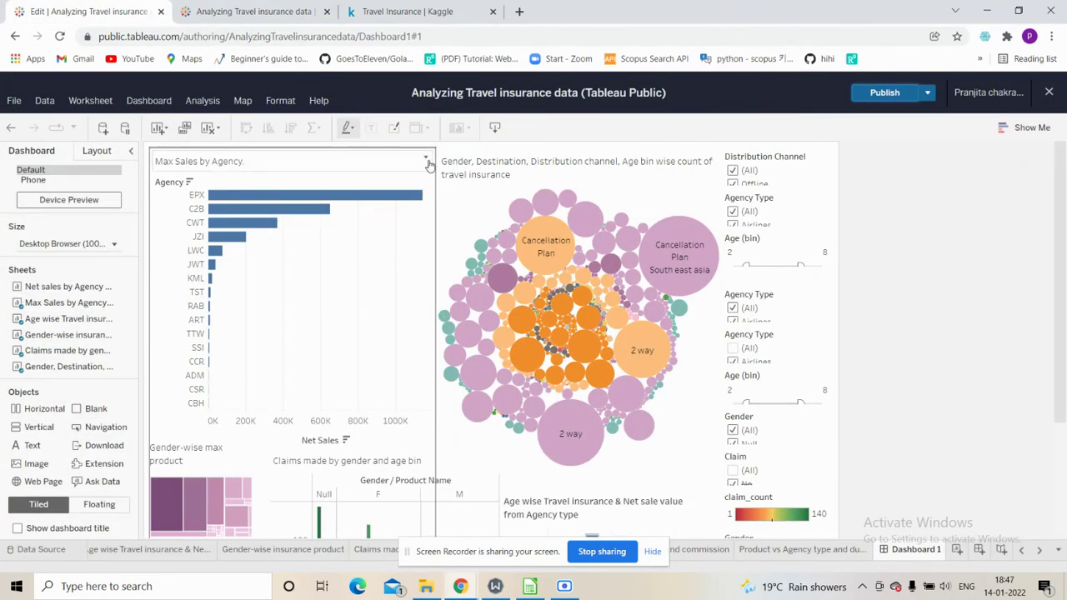
Select the Max Sales by Agency zone on Dashboard 1 and view its options without changes
click(426, 165)
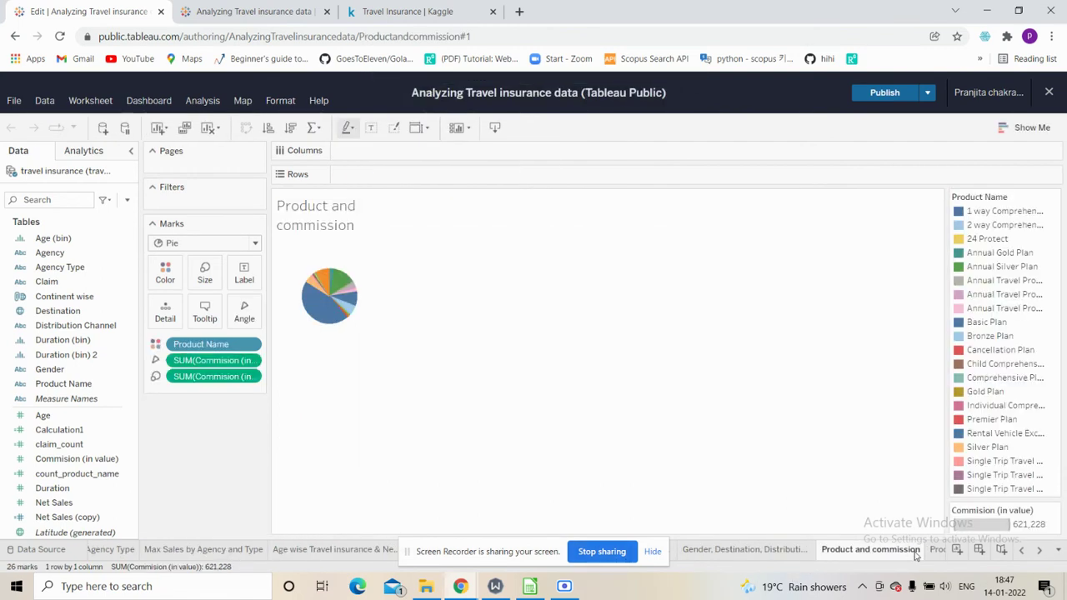
click(935, 553)
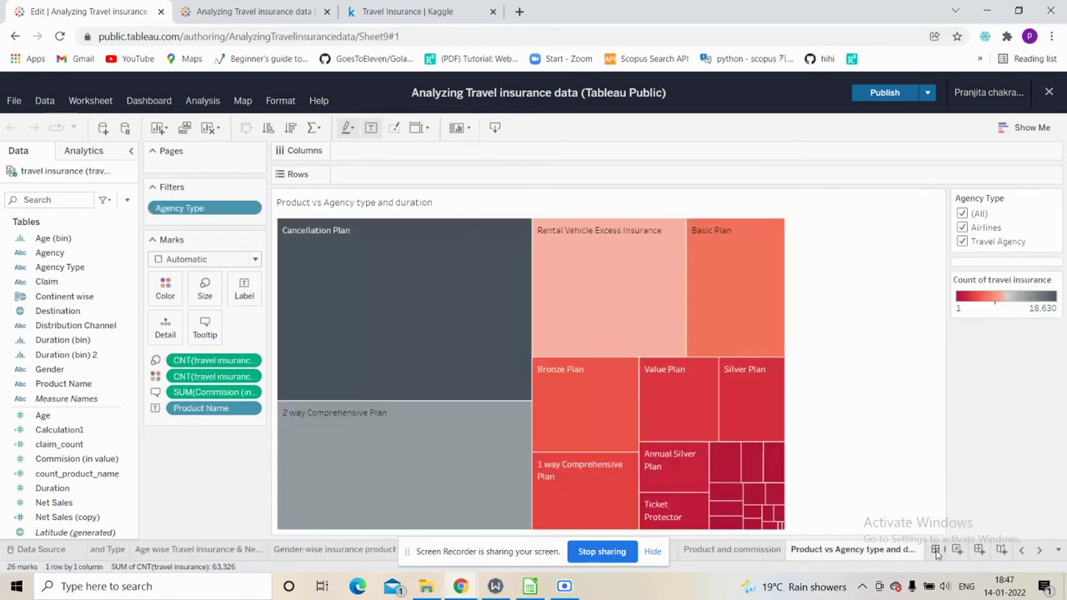
click(935, 551)
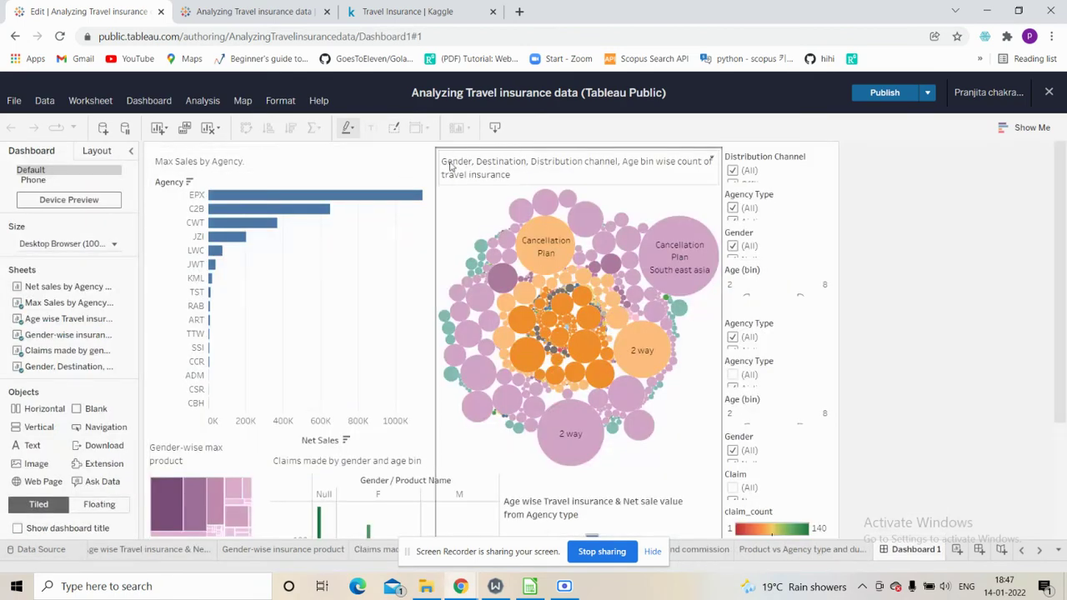
right_click(427, 163)
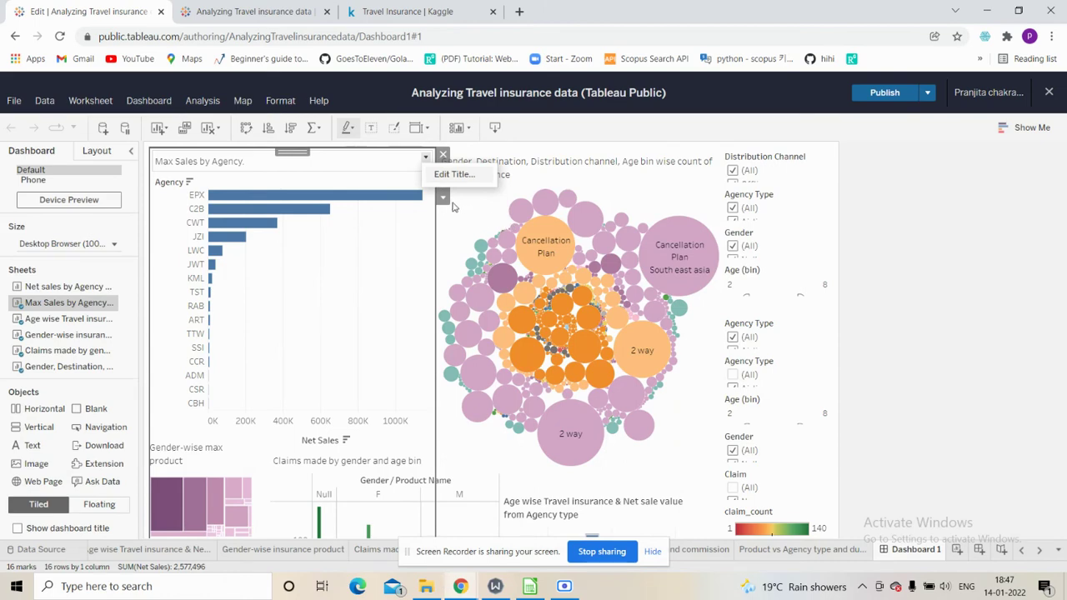
click(442, 198)
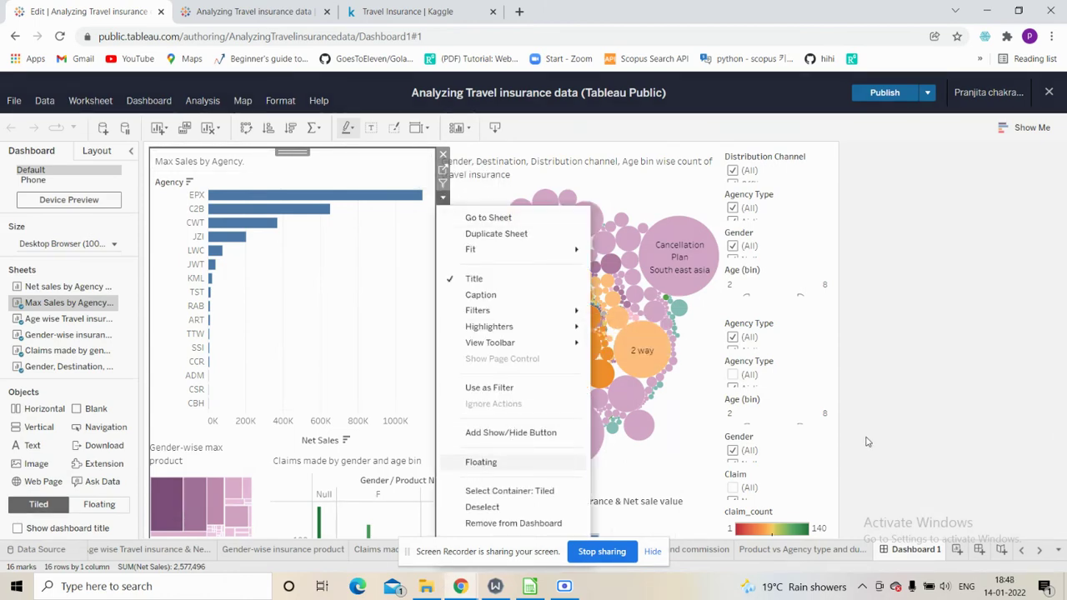
click(985, 382)
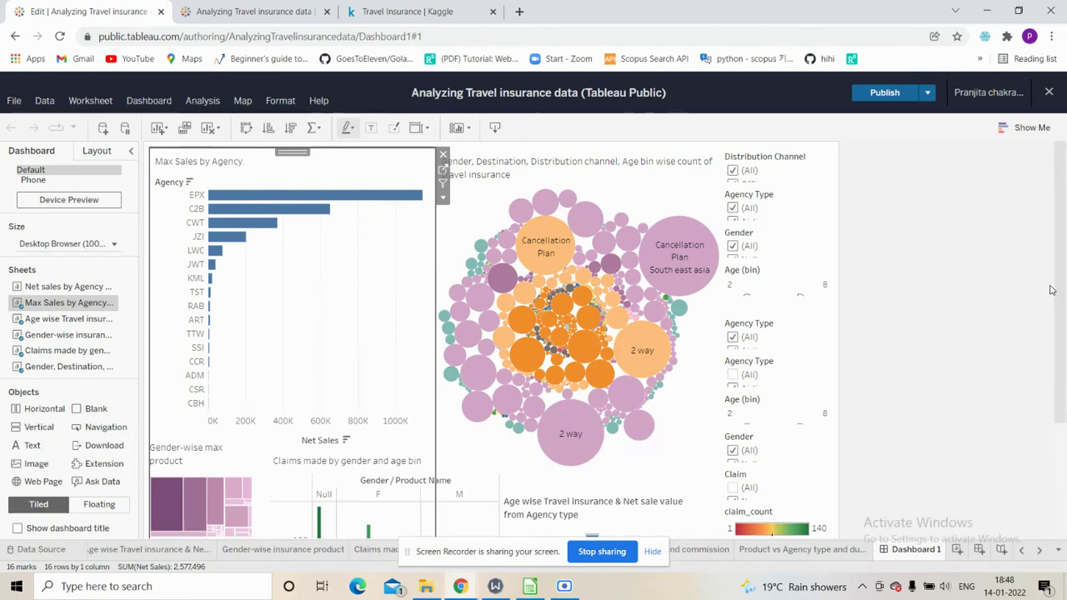
Scroll through Dashboard 1, dismissing the news and weather panel along the way
drag(1059, 292, 1056, 389)
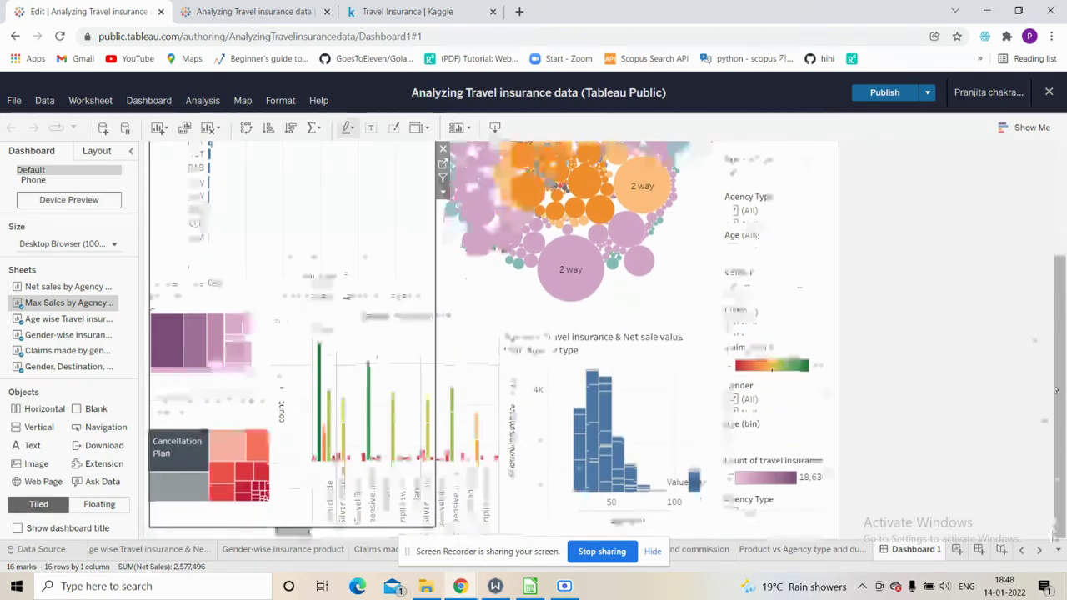
scroll(1057, 389, up, 5)
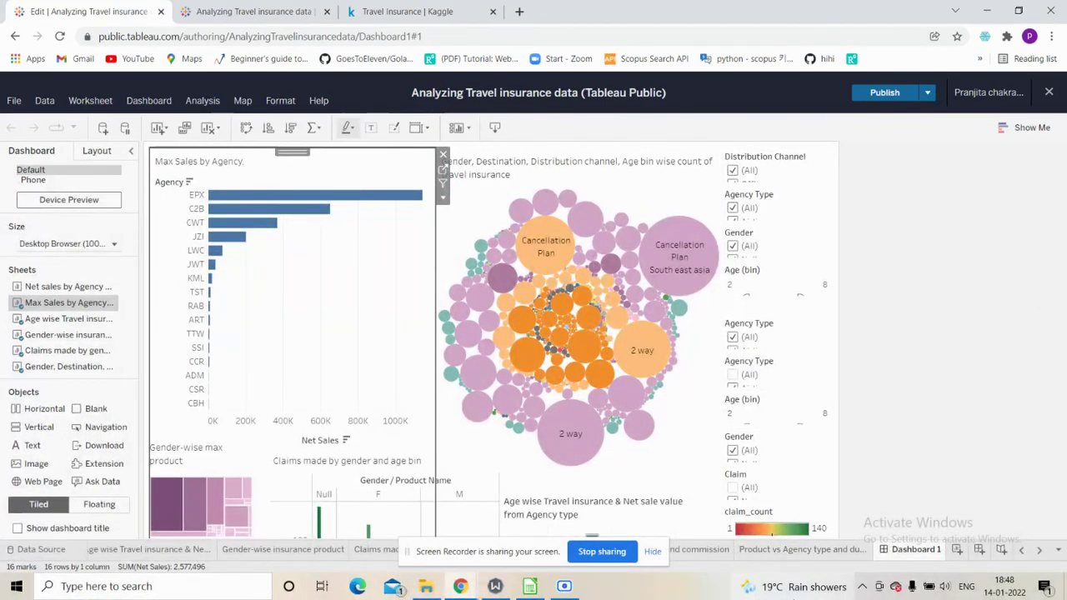
click(796, 586)
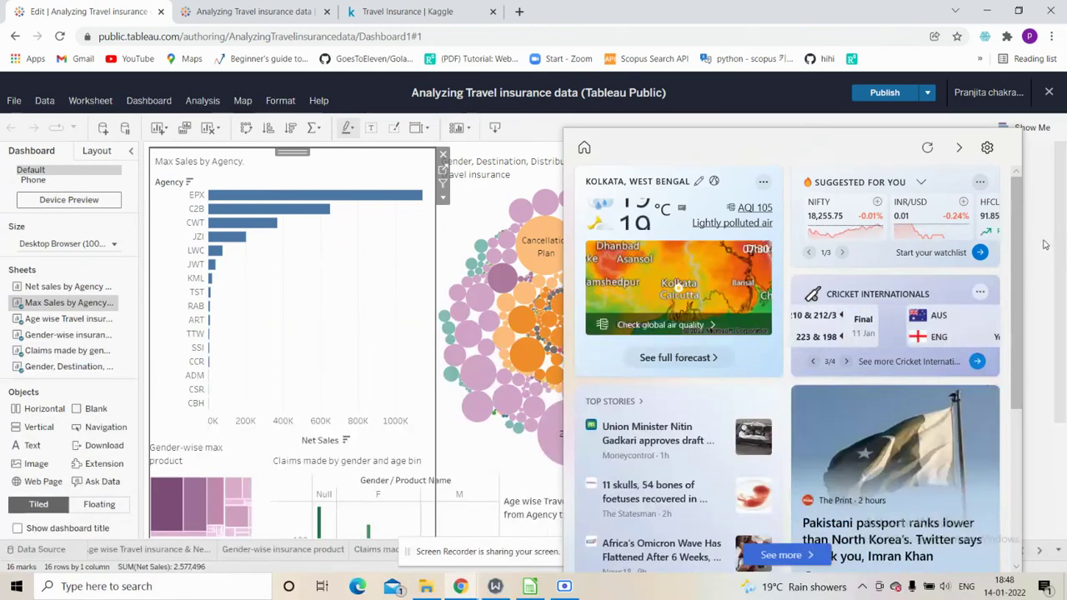
click(1045, 244)
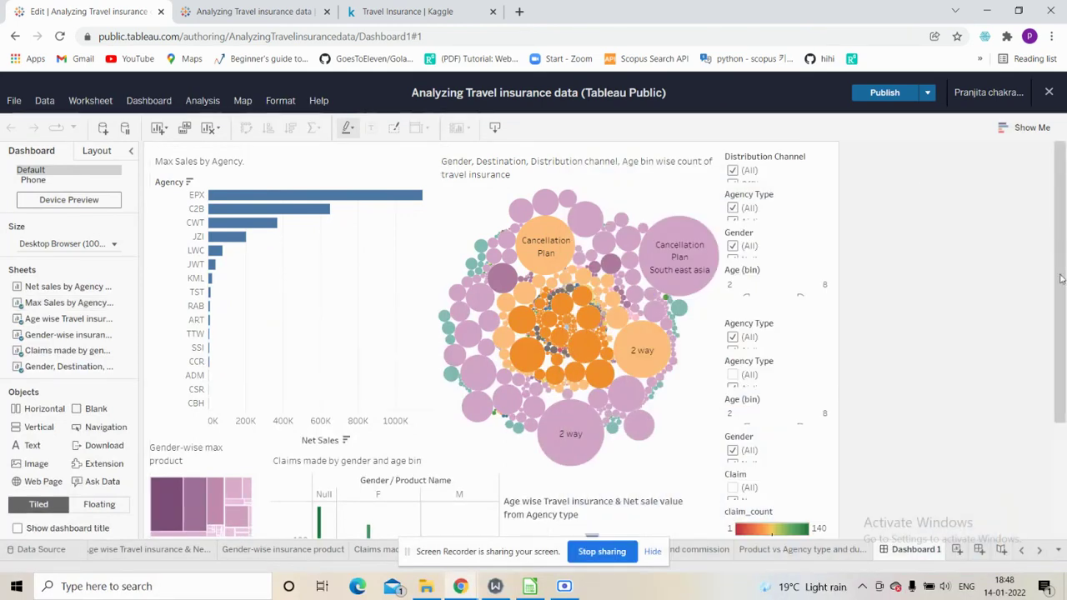
scroll(1062, 279, down, 2)
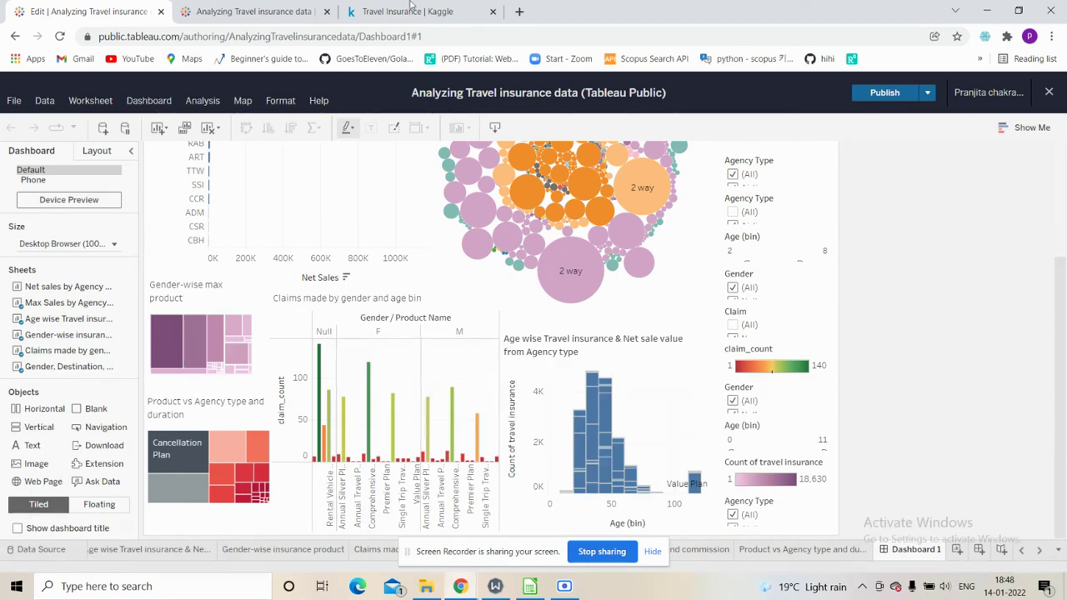
Return to the published viz tab scrolled to the top, after a brief look at the editor tab
click(193, 8)
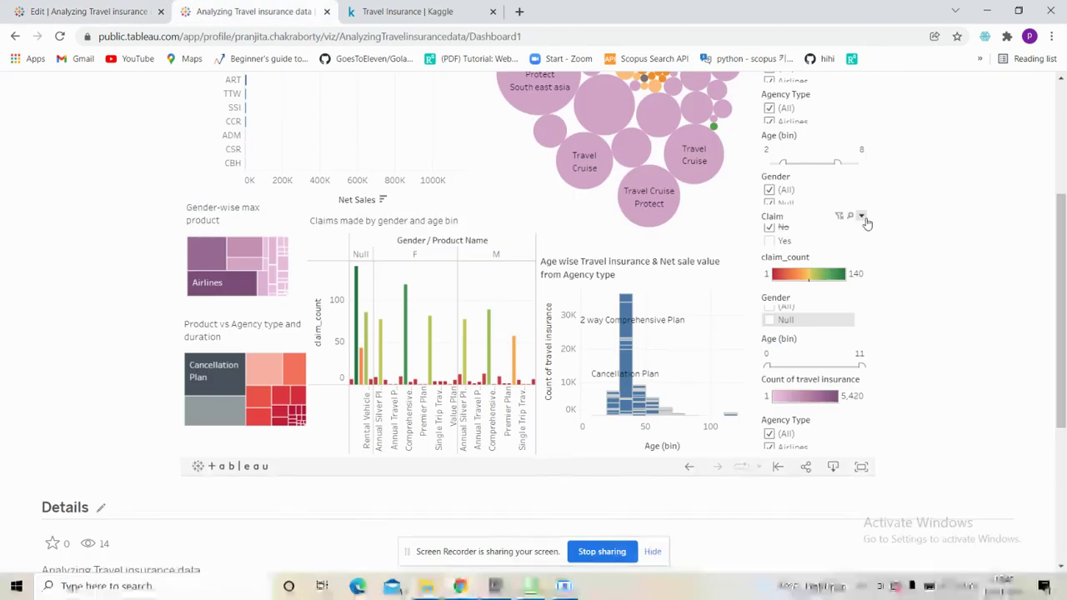
drag(1064, 356, 1061, 132)
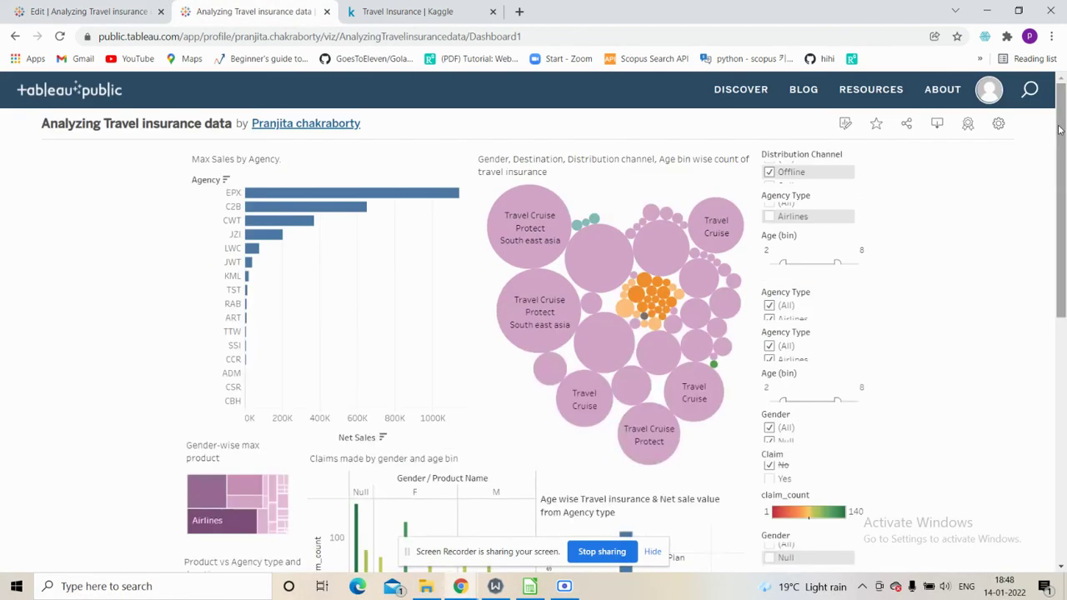
click(92, 11)
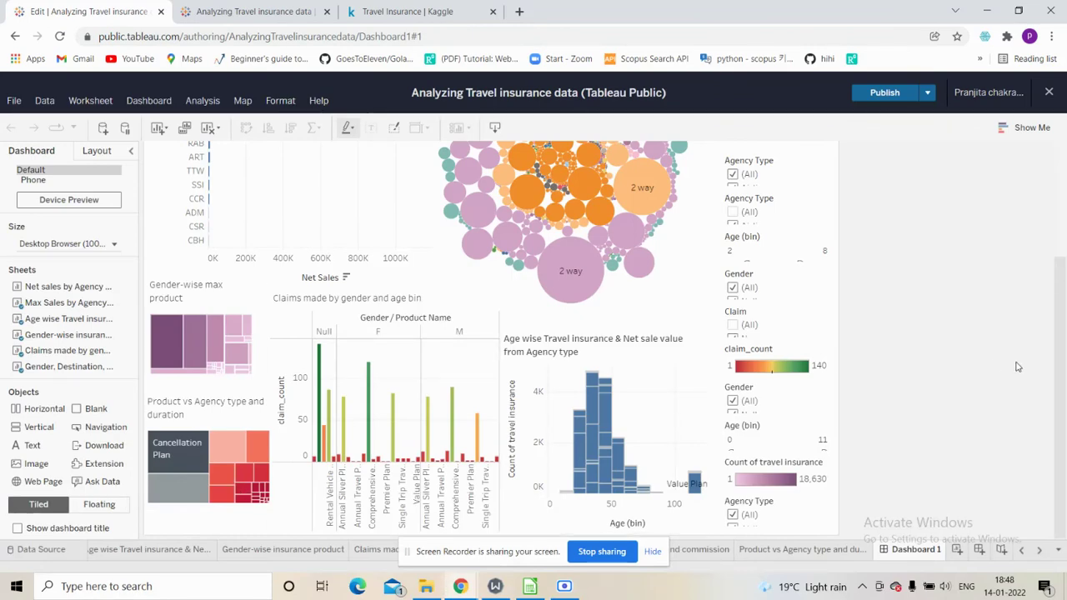
click(270, 11)
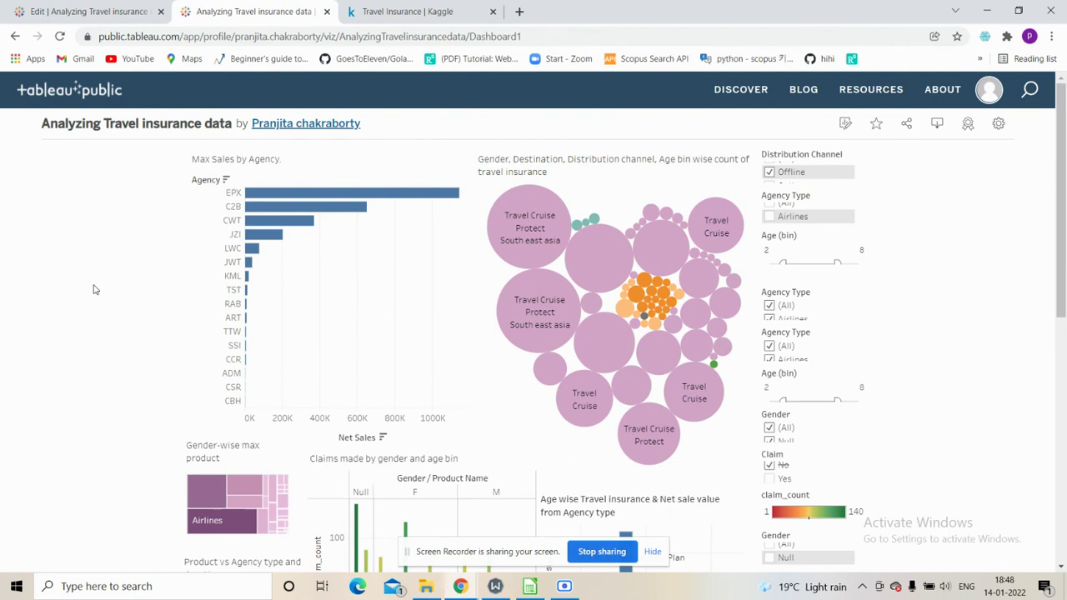